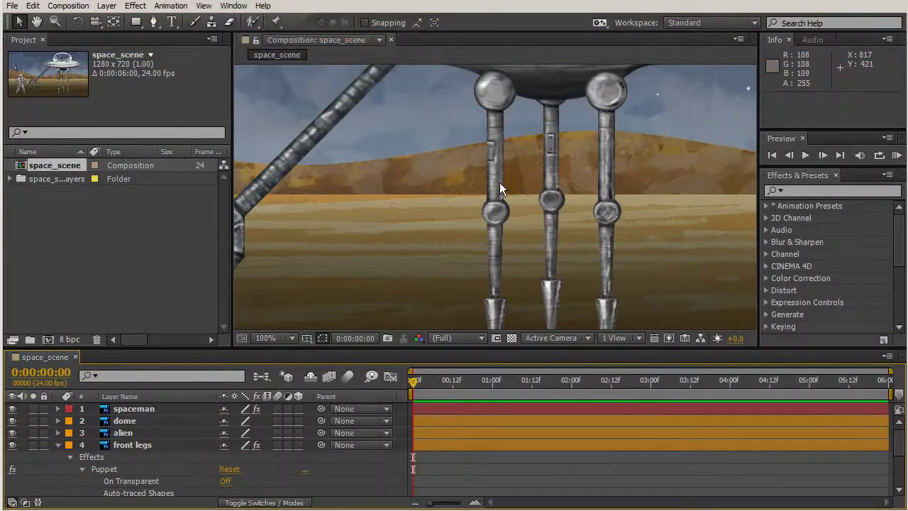
Step: Place a puppet pin at the top joint of each front leg
click(473, 444)
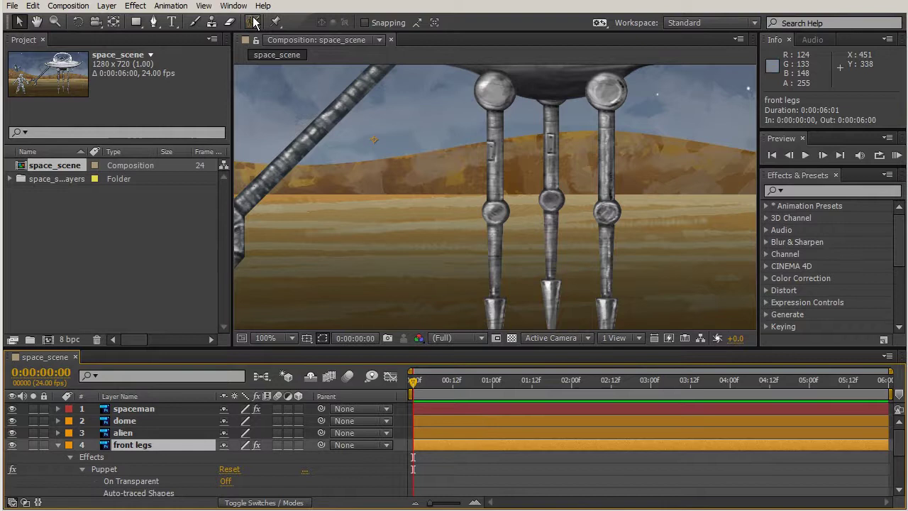
click(276, 22)
click(496, 90)
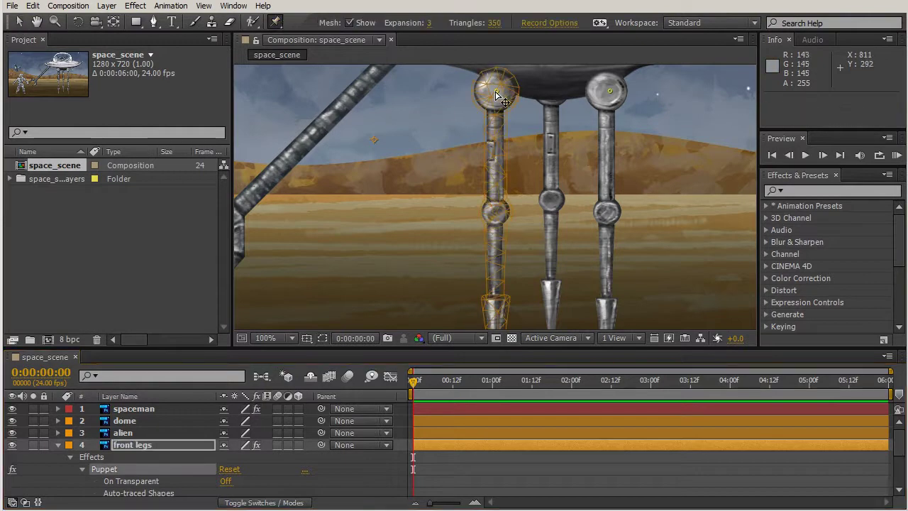
click(495, 90)
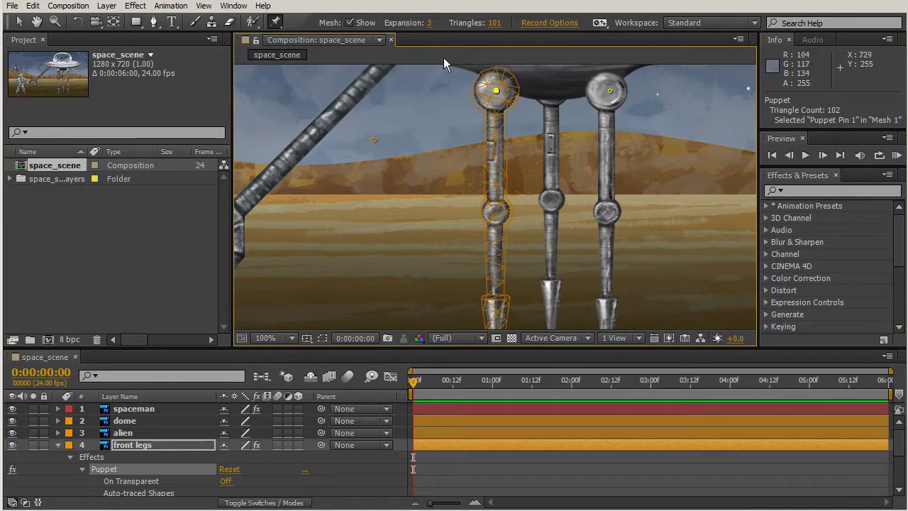
click(609, 90)
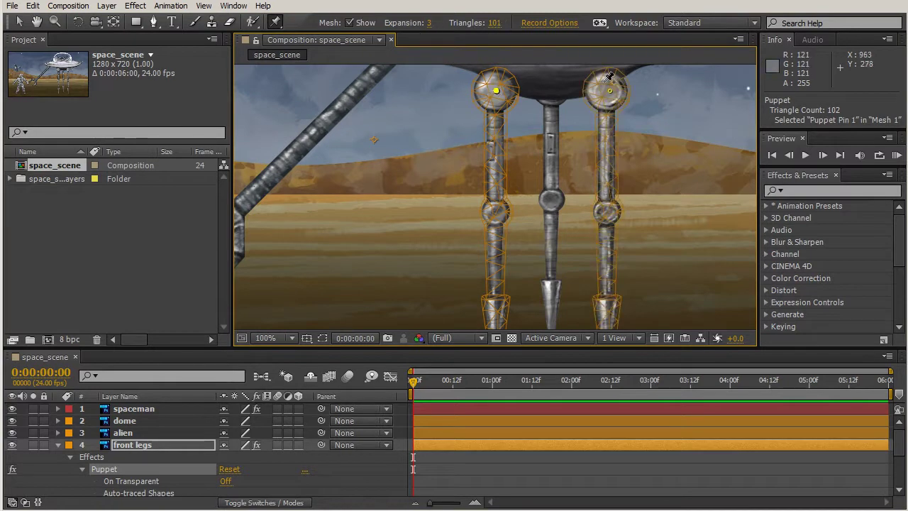
click(612, 93)
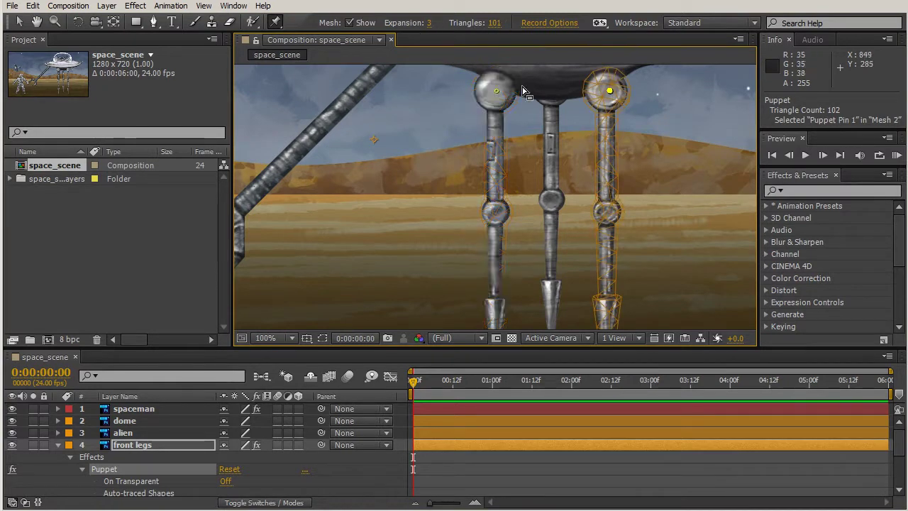
click(496, 91)
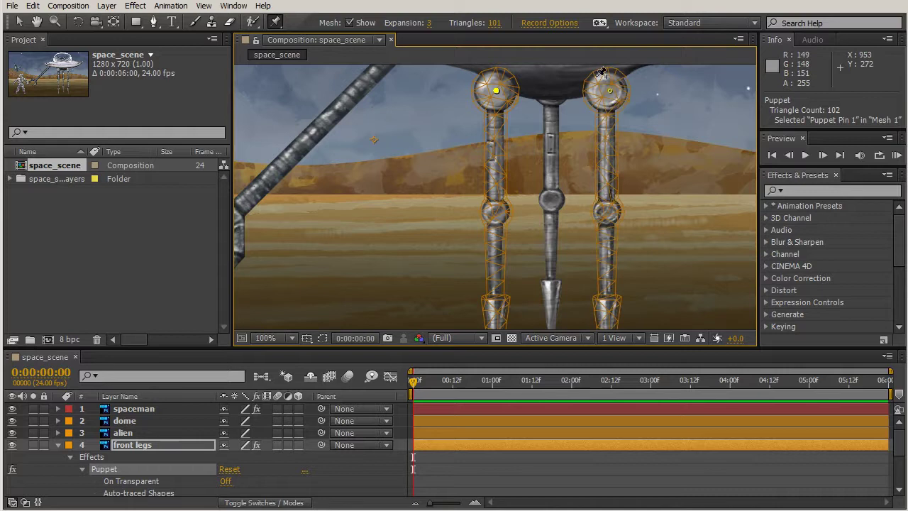
Step: Rebuild the left and right front leg meshes with 300 triangles each
click(495, 23)
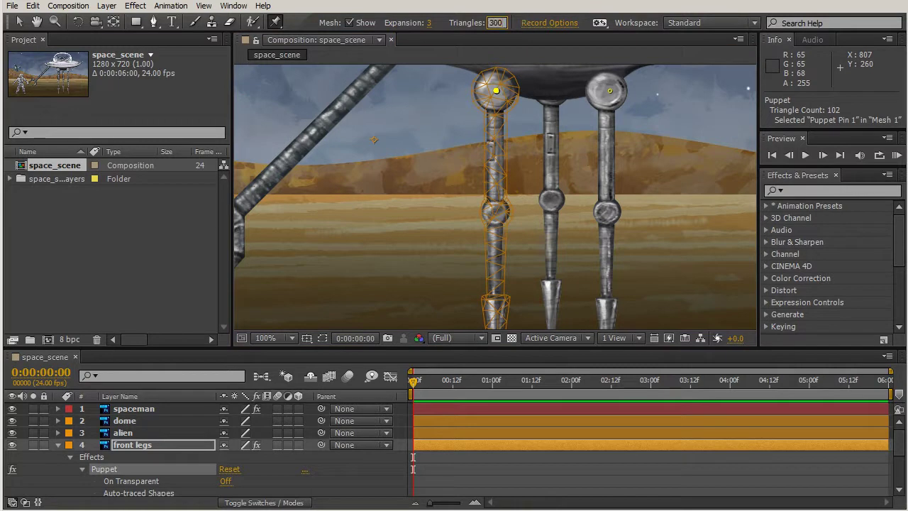
key(Return)
click(610, 91)
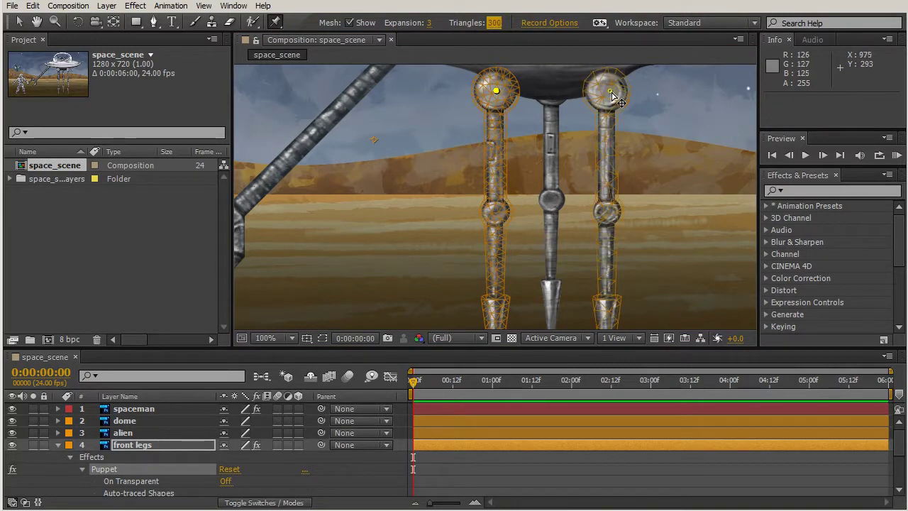
click(610, 93)
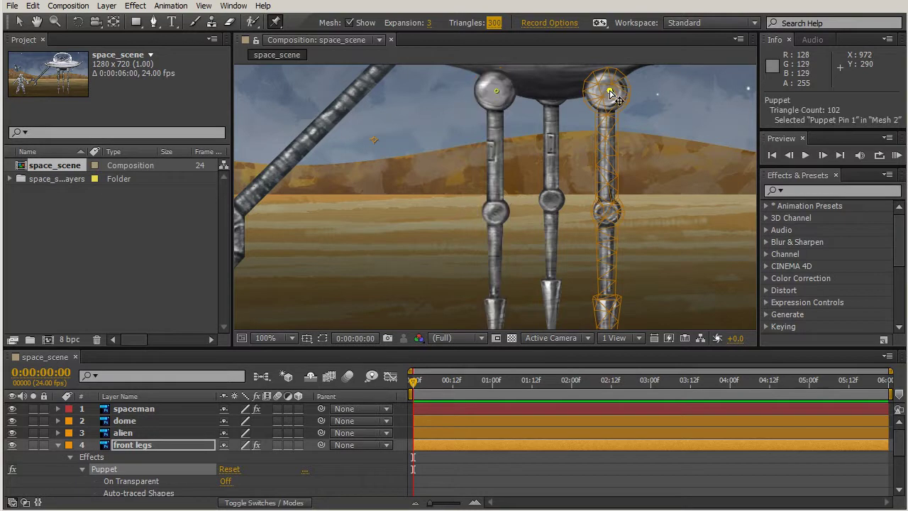
click(495, 23)
key(Return)
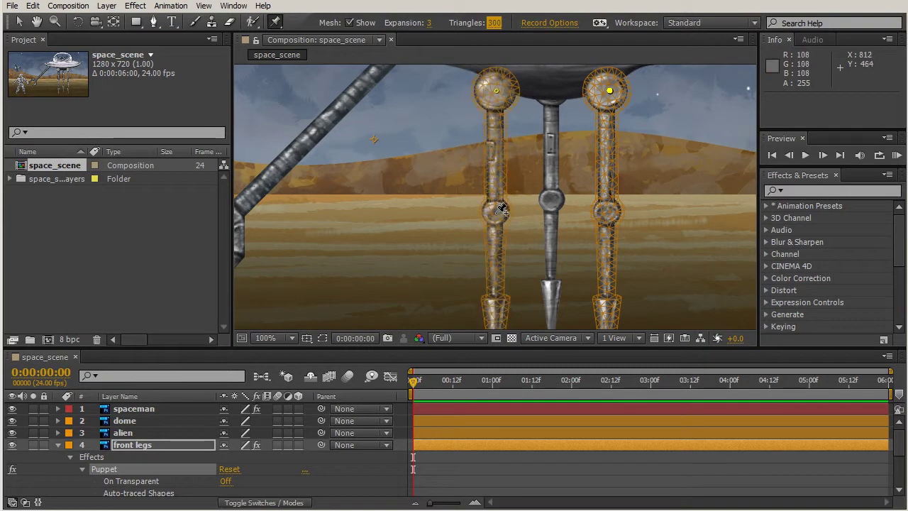
Step: Pin both front legs at the knee and foot, viewing the whole composition at 50%
click(495, 224)
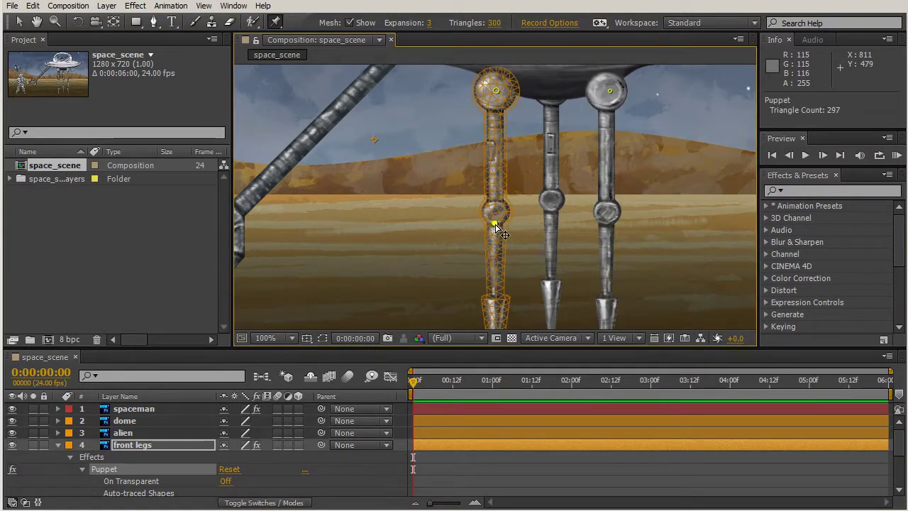
click(608, 224)
key(comma)
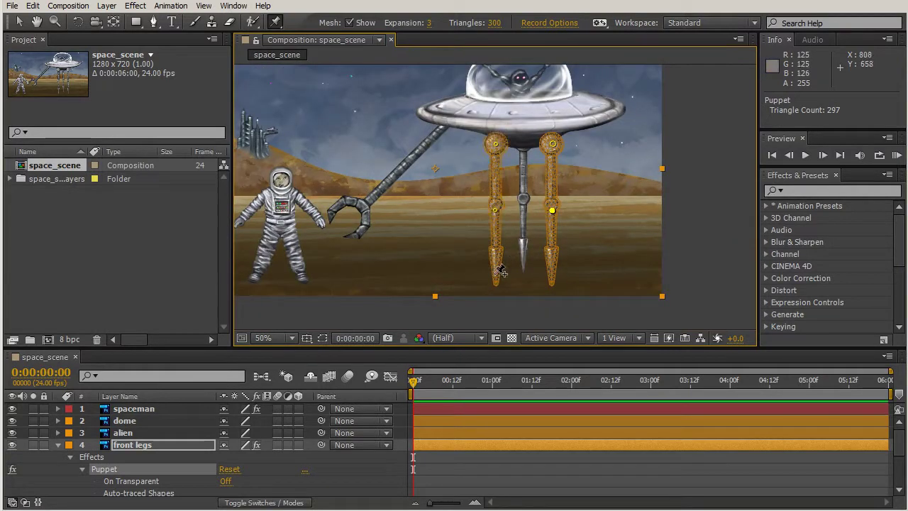
click(497, 281)
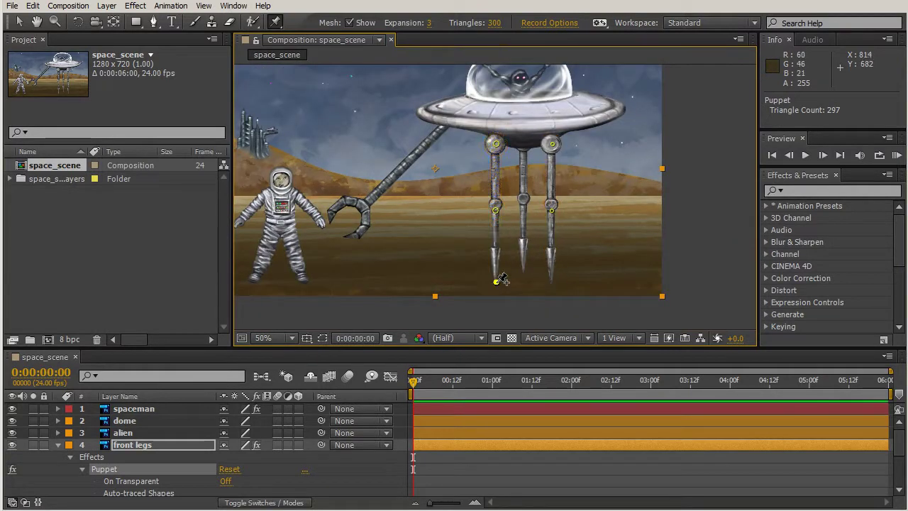
click(553, 279)
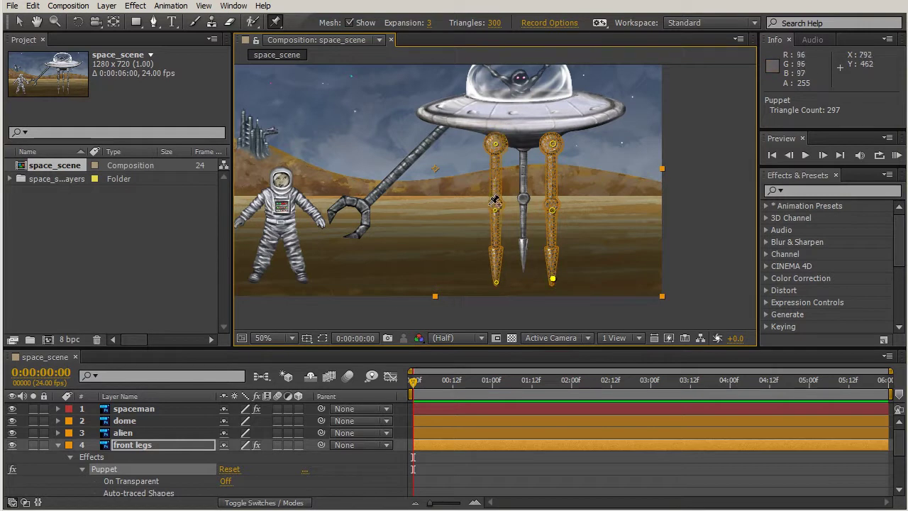
Step: Bend the left front leg outward by dragging its knee and foot pins left
drag(496, 211, 470, 203)
drag(496, 282, 460, 274)
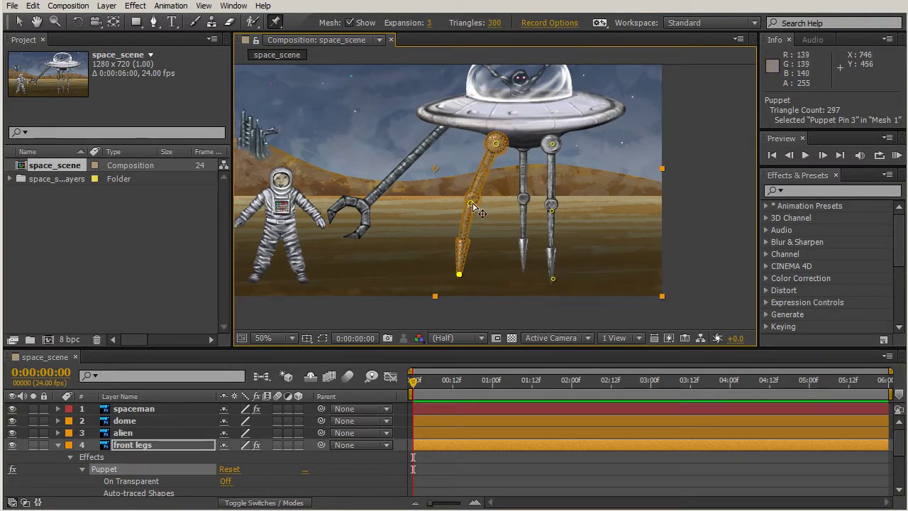
drag(471, 204, 459, 204)
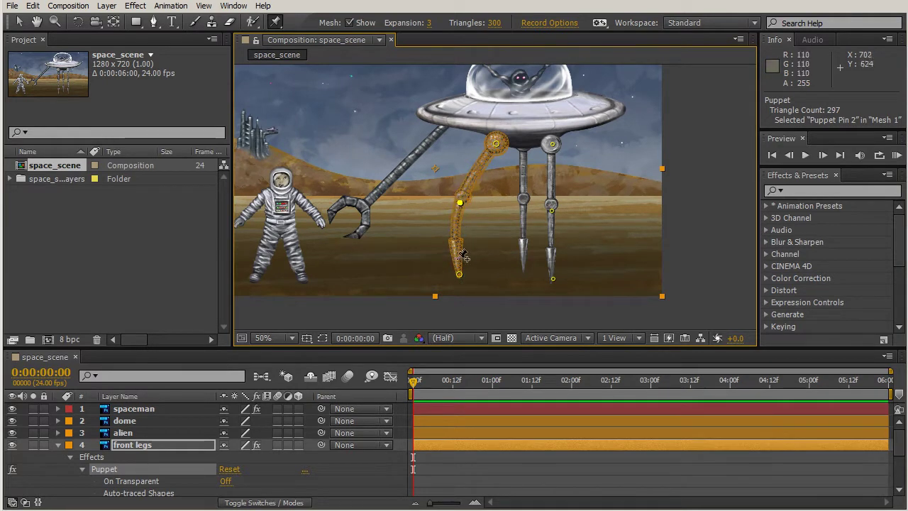
drag(461, 204, 460, 207)
Step: Bend the right front leg outward by dragging its knee and foot pins right
click(552, 210)
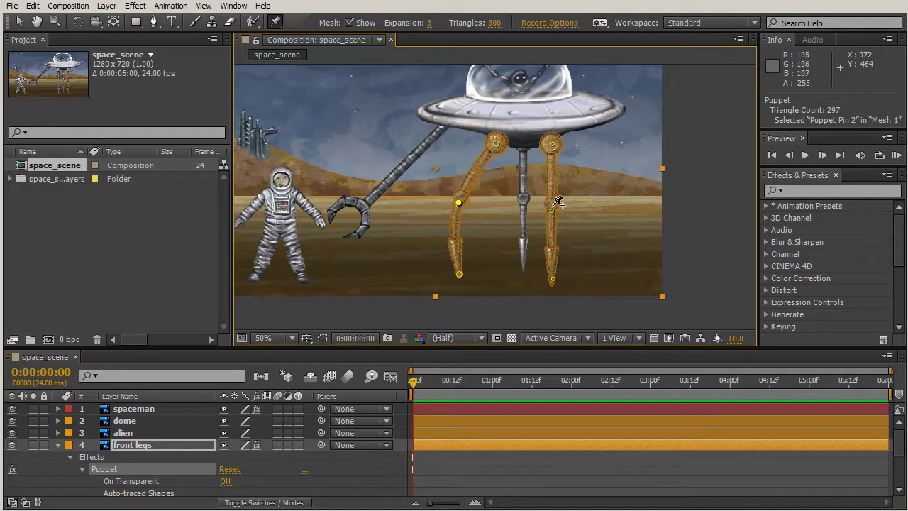
drag(552, 210, 587, 205)
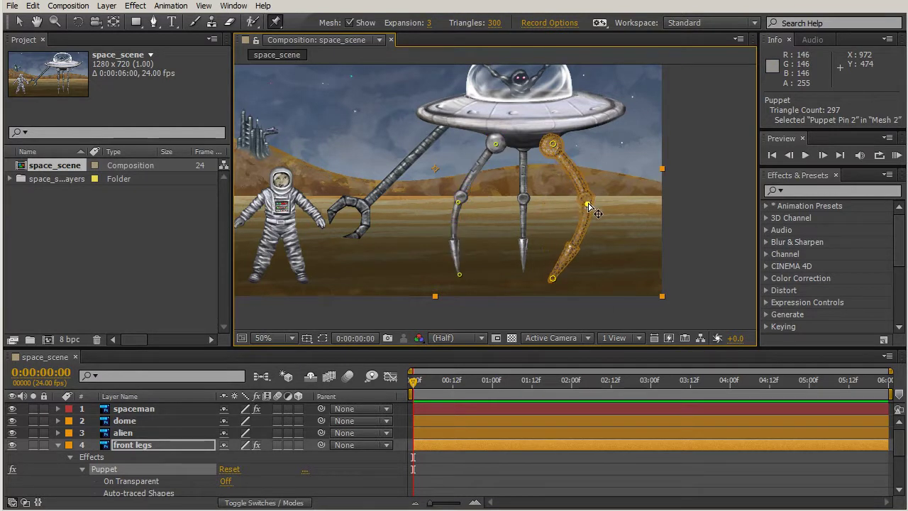
drag(557, 279, 589, 273)
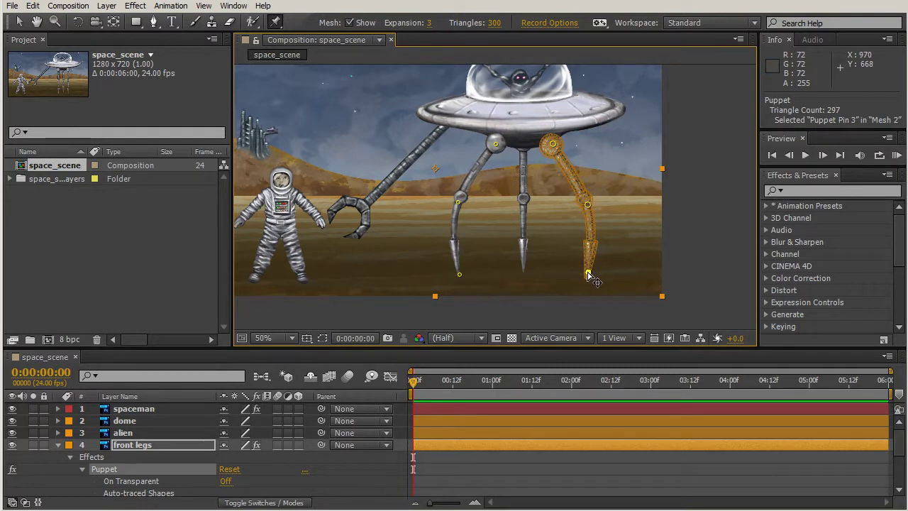
click(459, 203)
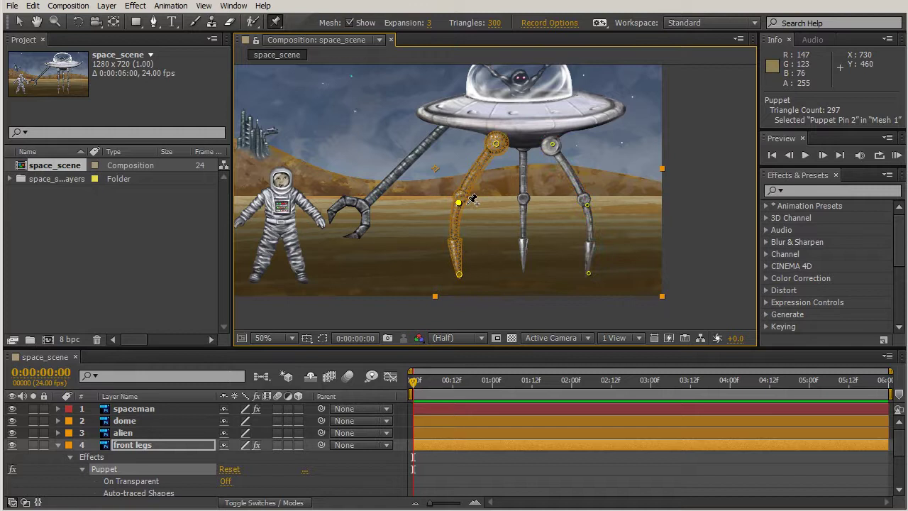
click(588, 205)
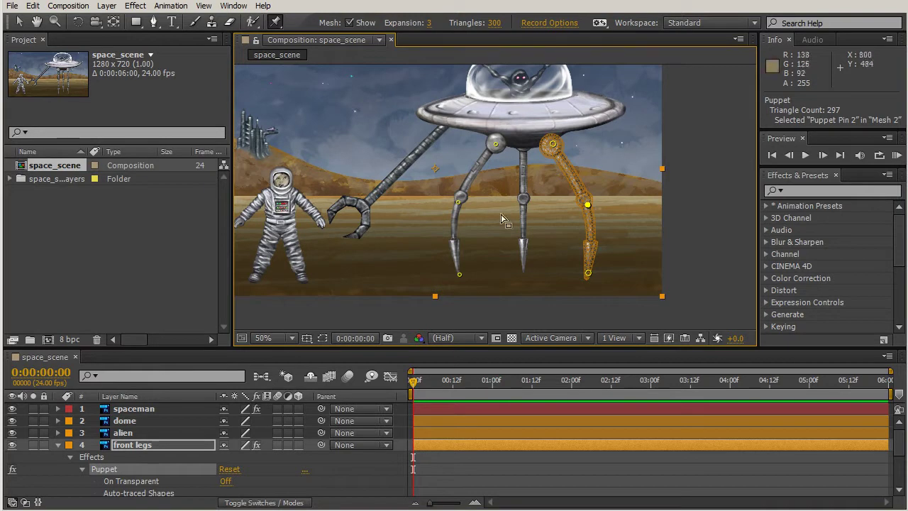
drag(589, 273, 594, 275)
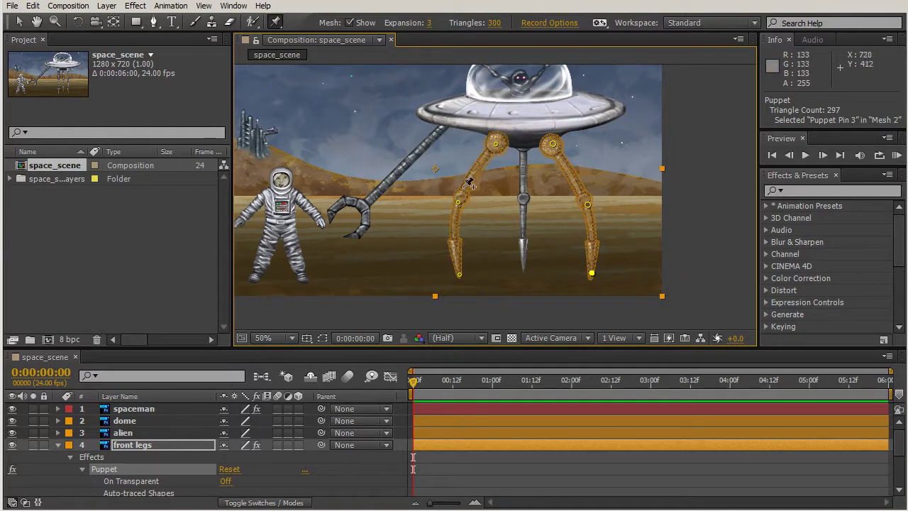
Step: Set the leg mesh Triangles to 100, then to 300, yielding 297 triangles
click(459, 204)
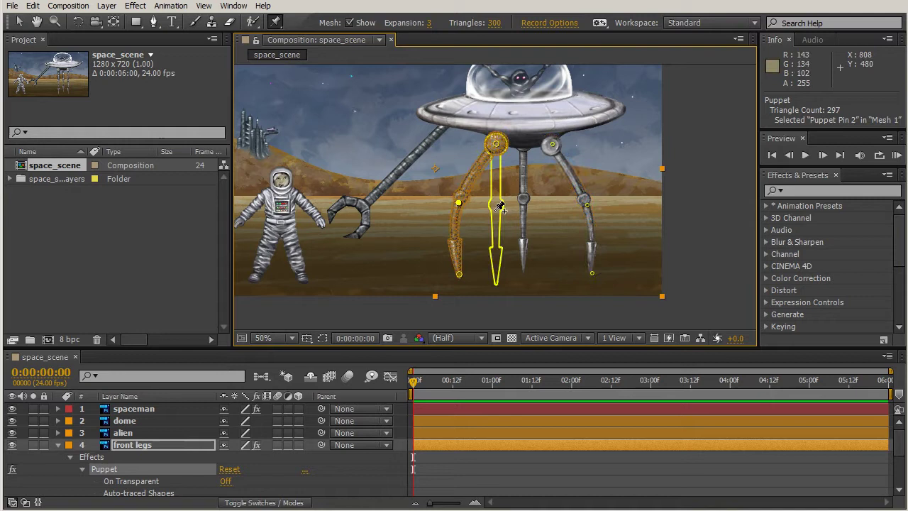
key(period)
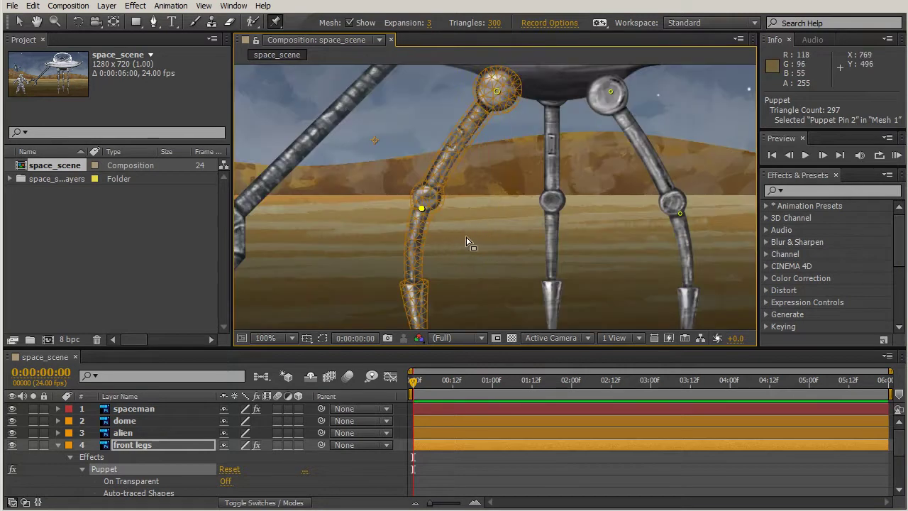
click(494, 22)
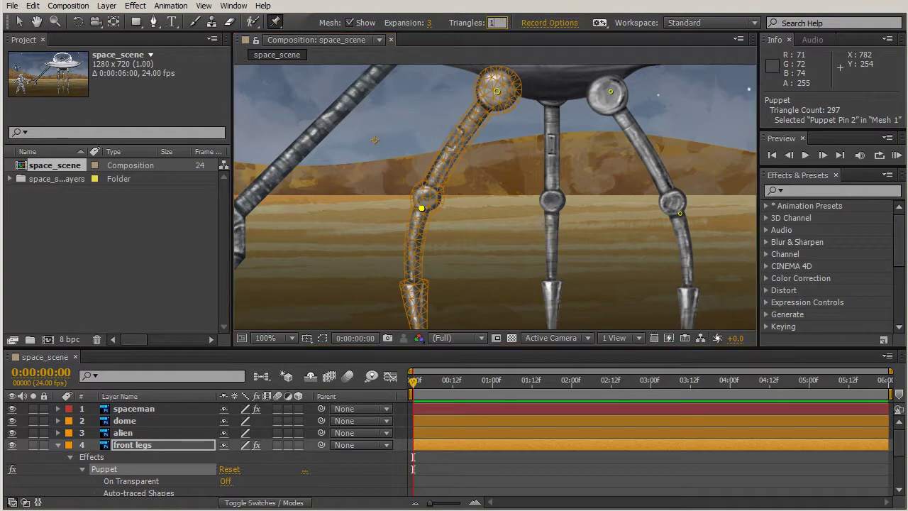
text(100)
key(Return)
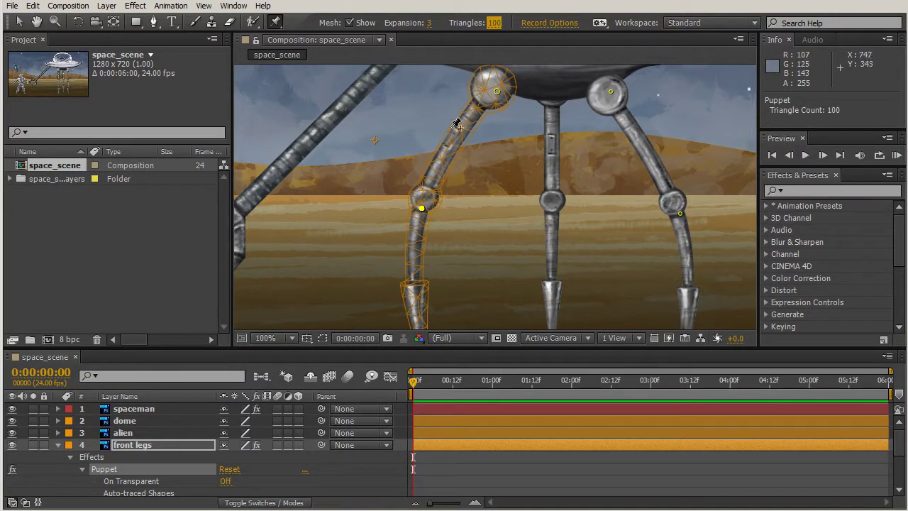
click(493, 23)
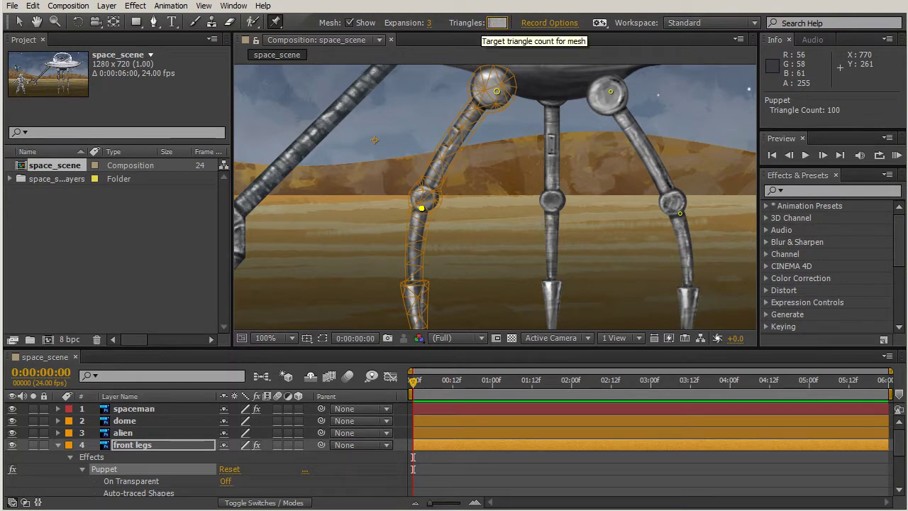
text(300)
key(Return)
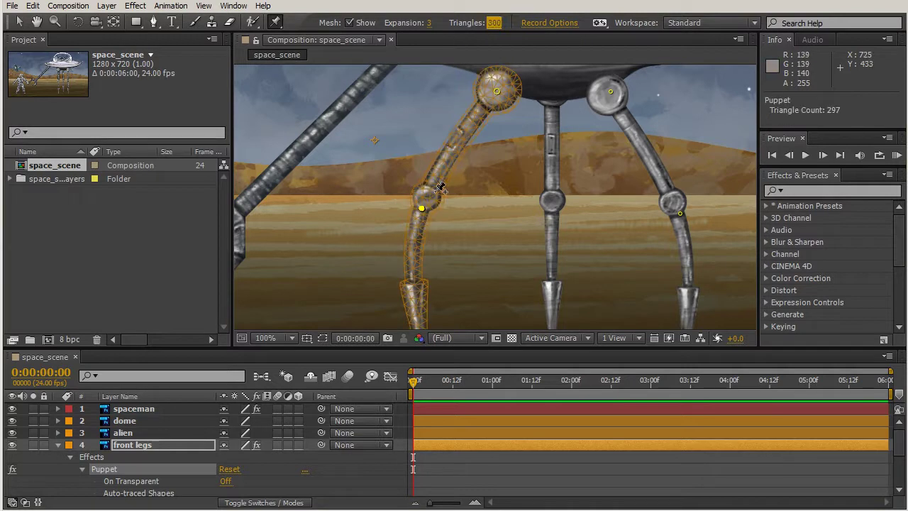
Step: Switch from the Puppet Pin tool to the Puppet Starch Tool
click(276, 25)
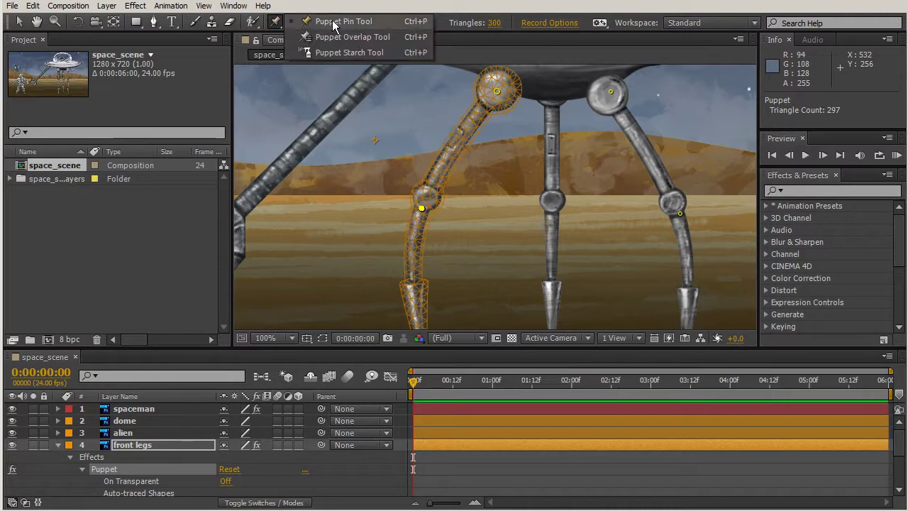
click(357, 52)
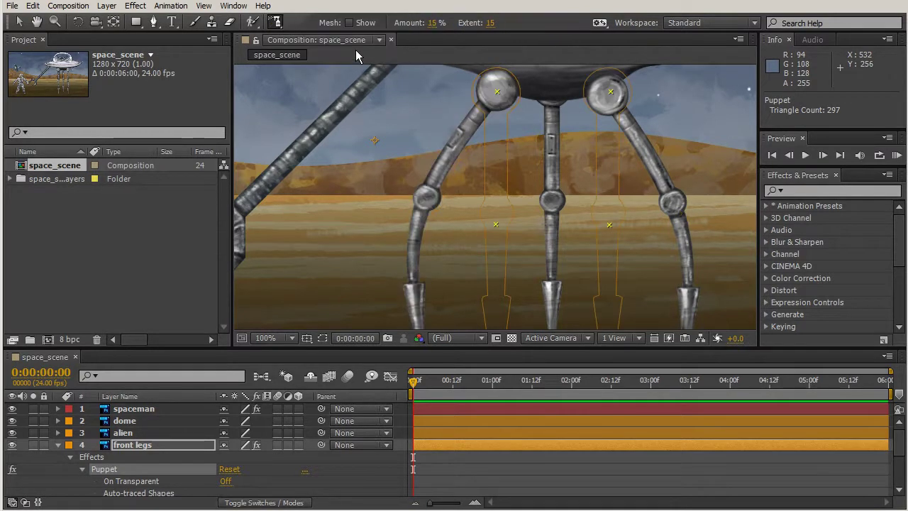
Step: Add a starch pin on the upper left leg, show the mesh, and set Extent to 39
click(493, 157)
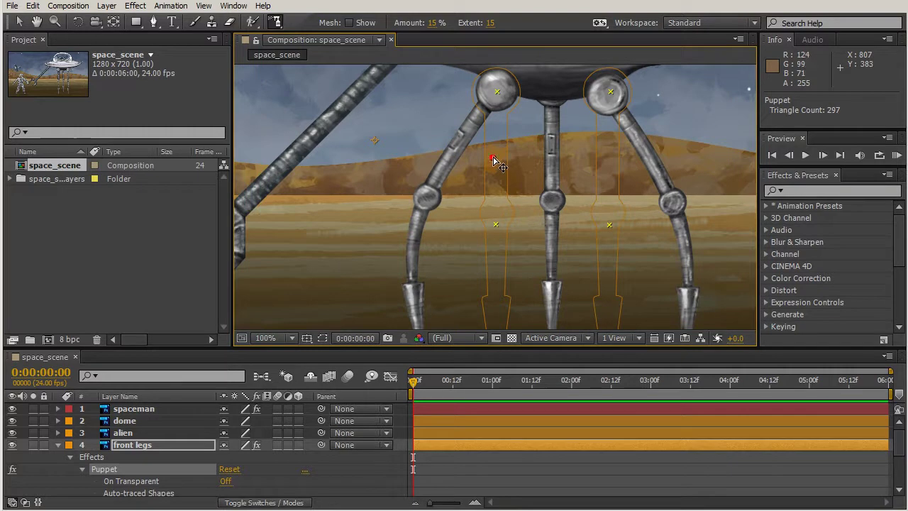
drag(494, 159, 498, 160)
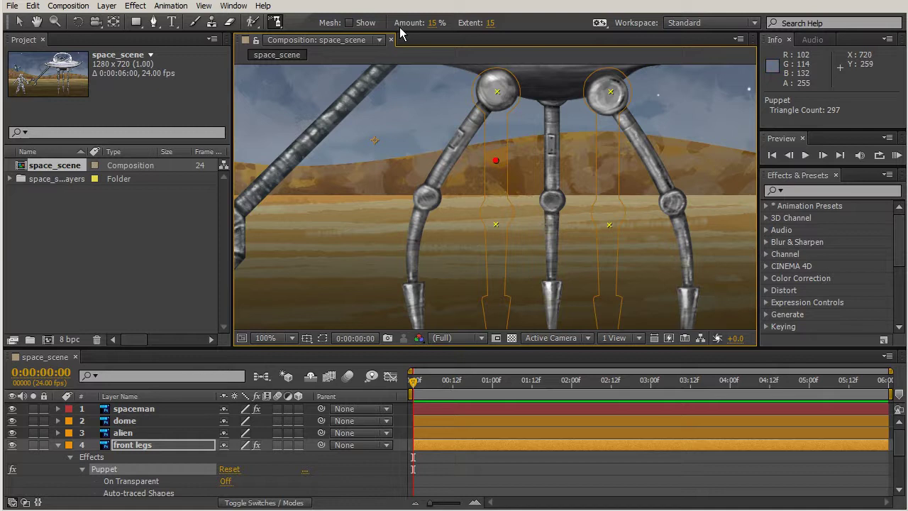
click(349, 23)
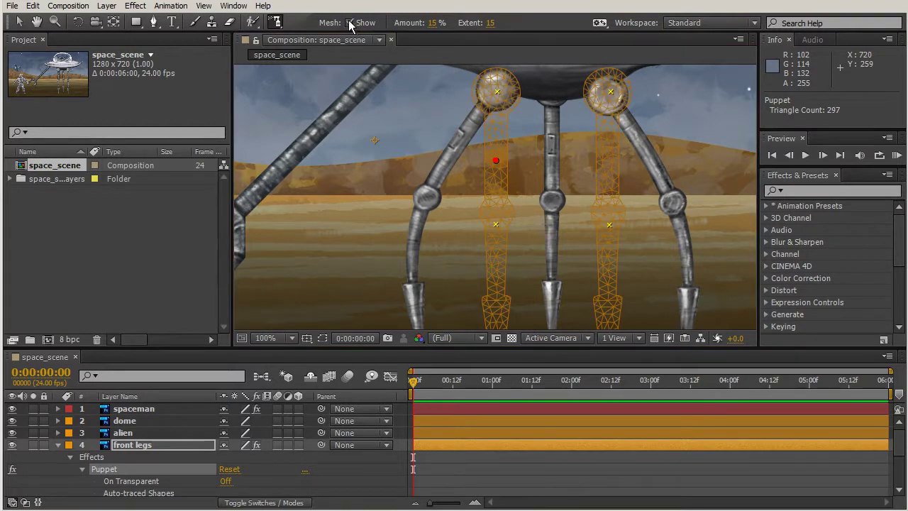
click(350, 23)
click(350, 24)
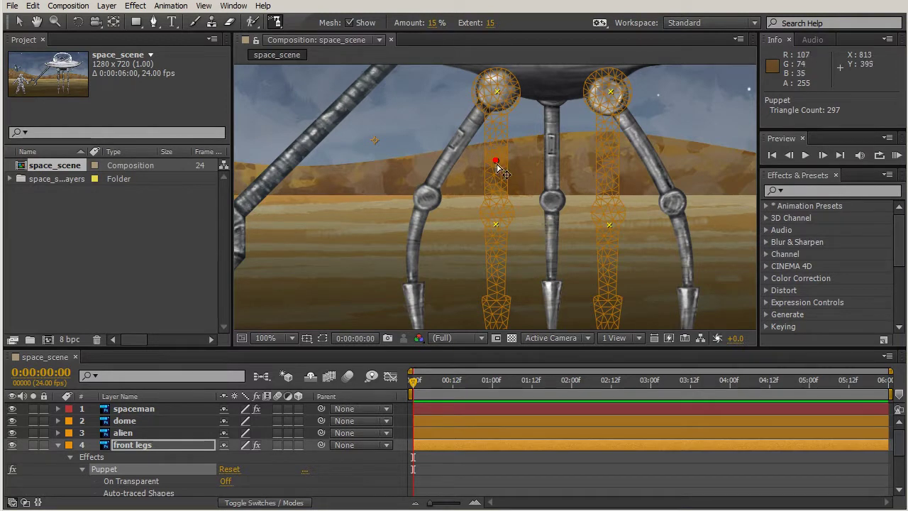
click(489, 24)
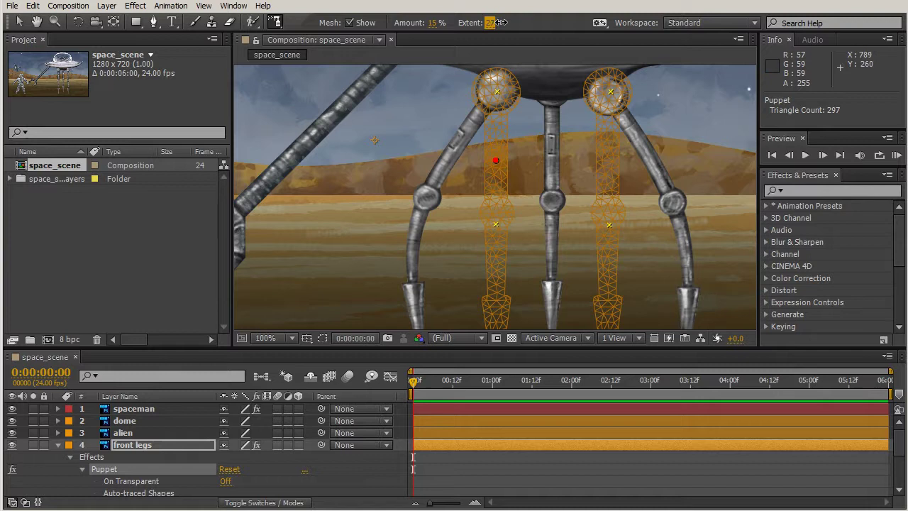
text(33)
key(Return)
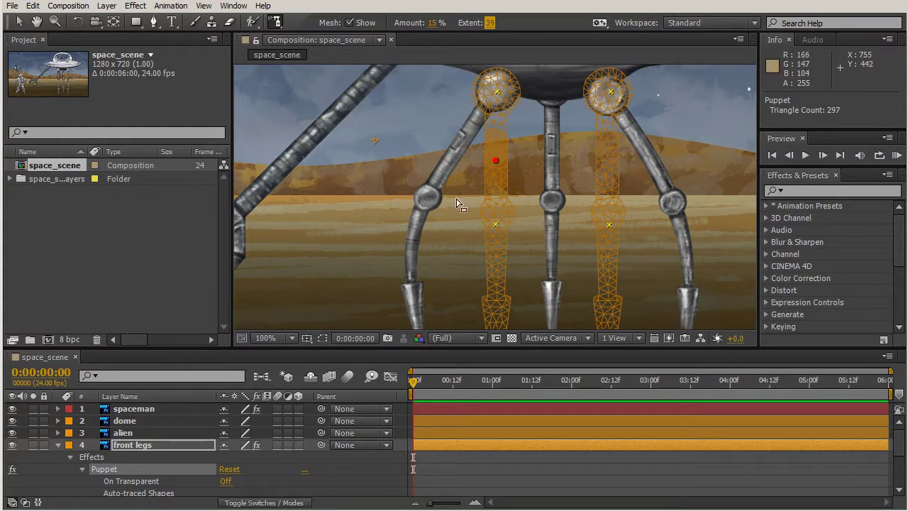
Step: Select the left leg's bottom starch pin and widen starch Extent to 184
key(comma)
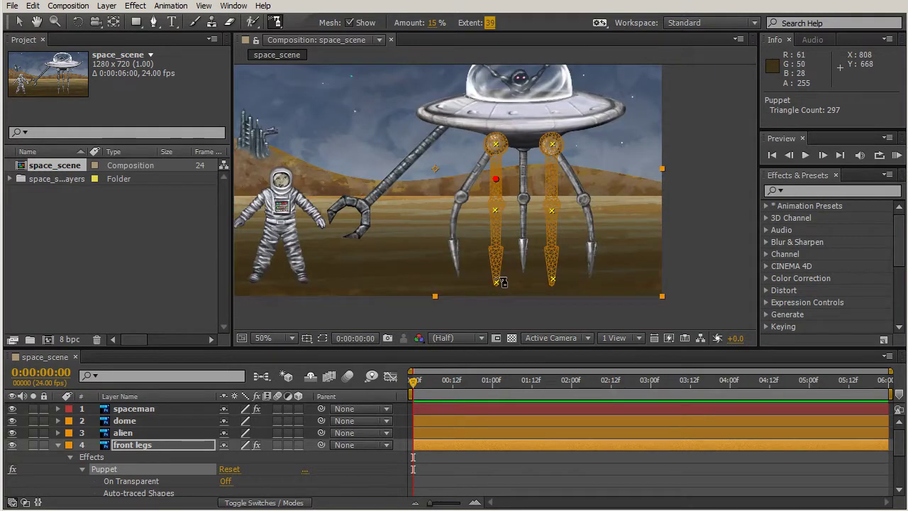
click(496, 281)
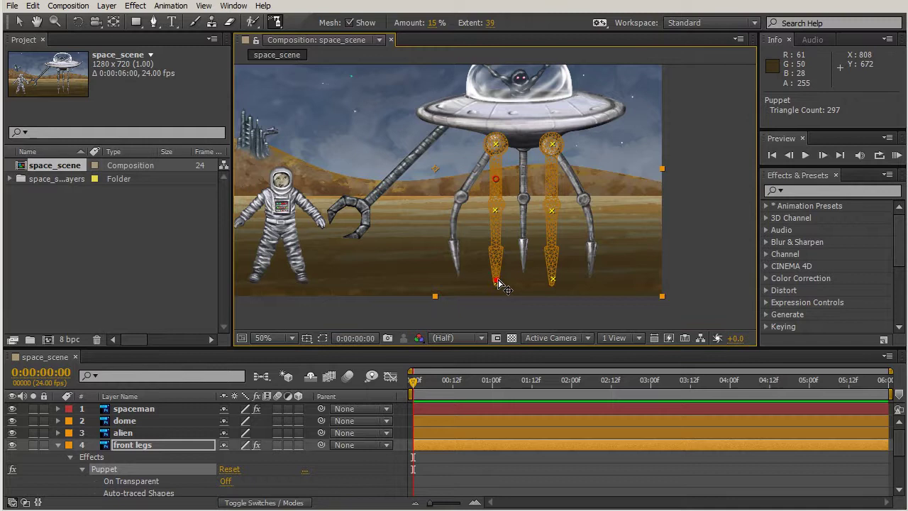
key(period)
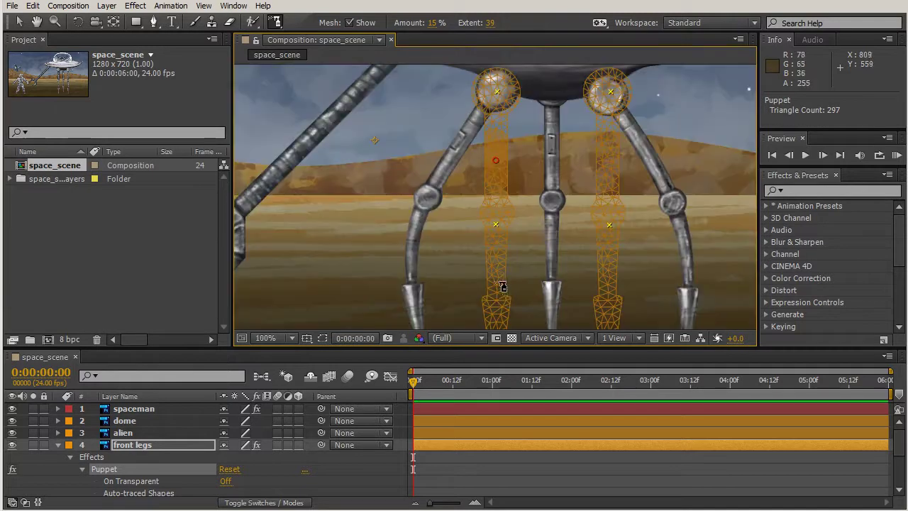
drag(502, 280, 487, 205)
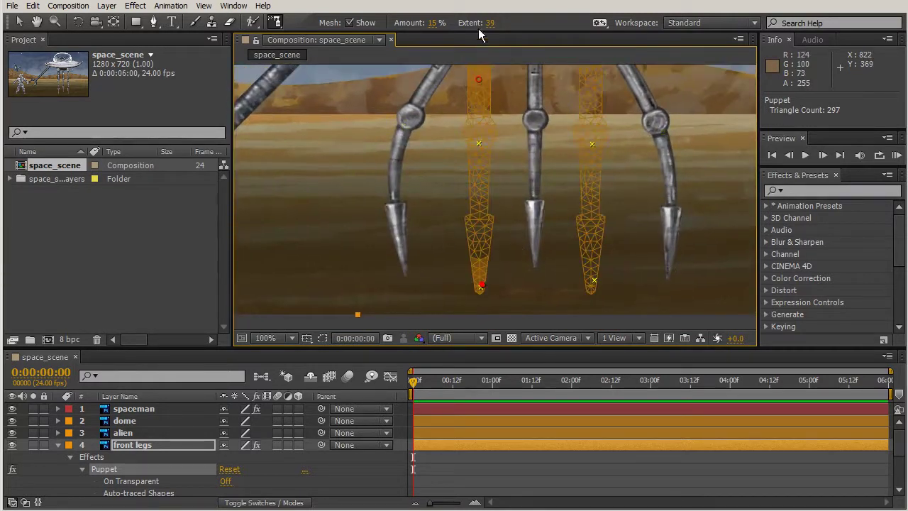
drag(491, 25, 551, 20)
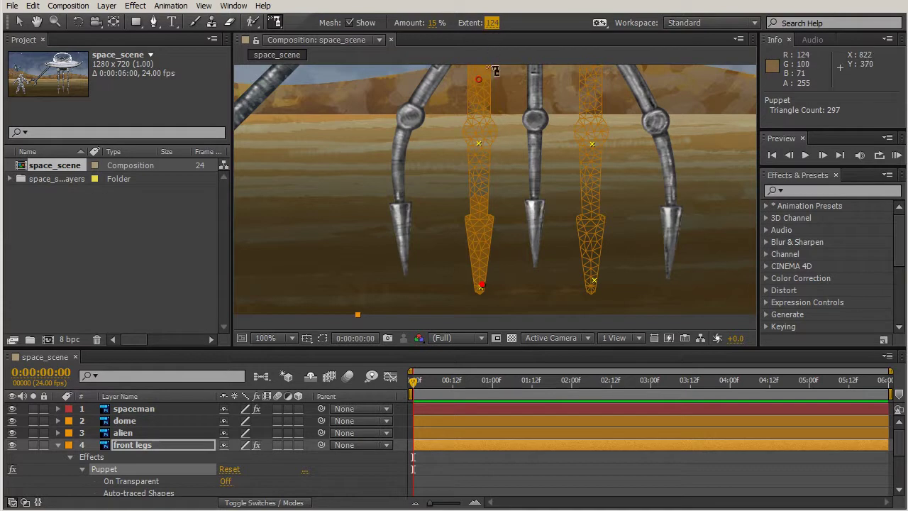
drag(490, 24, 522, 20)
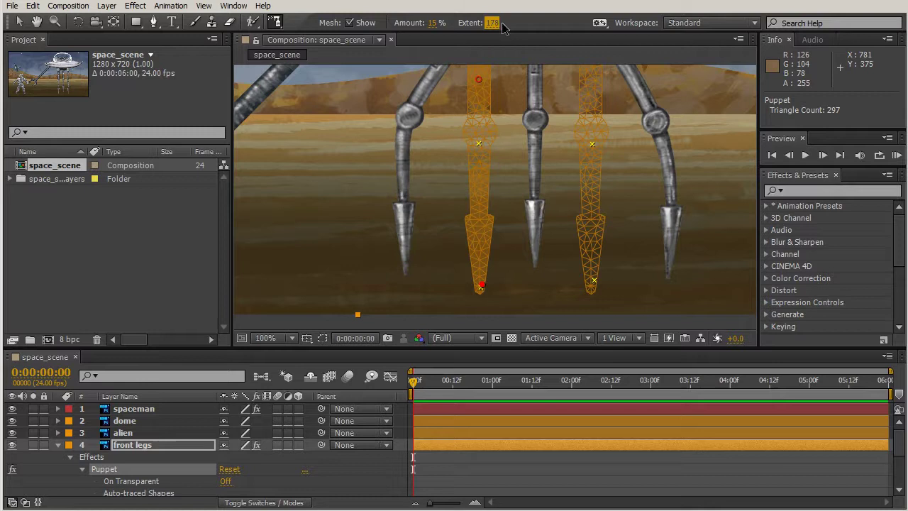
drag(499, 25, 501, 27)
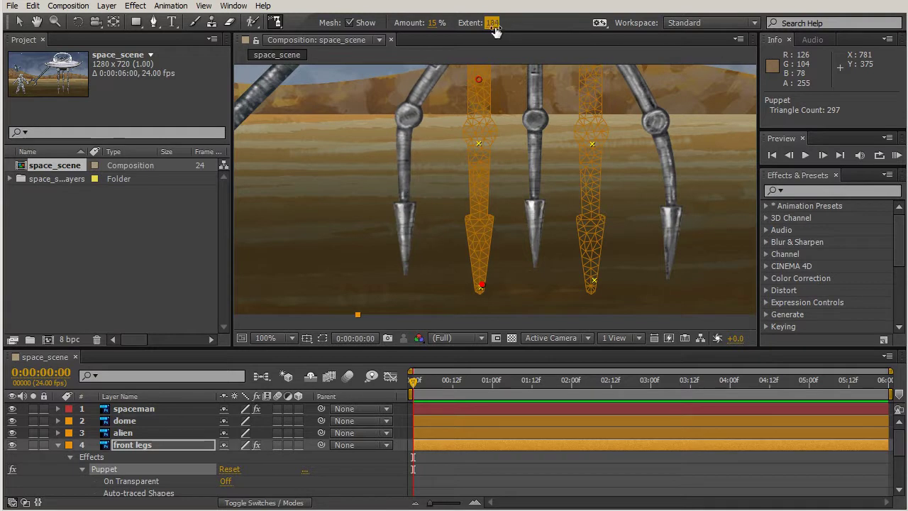
drag(477, 145, 425, 225)
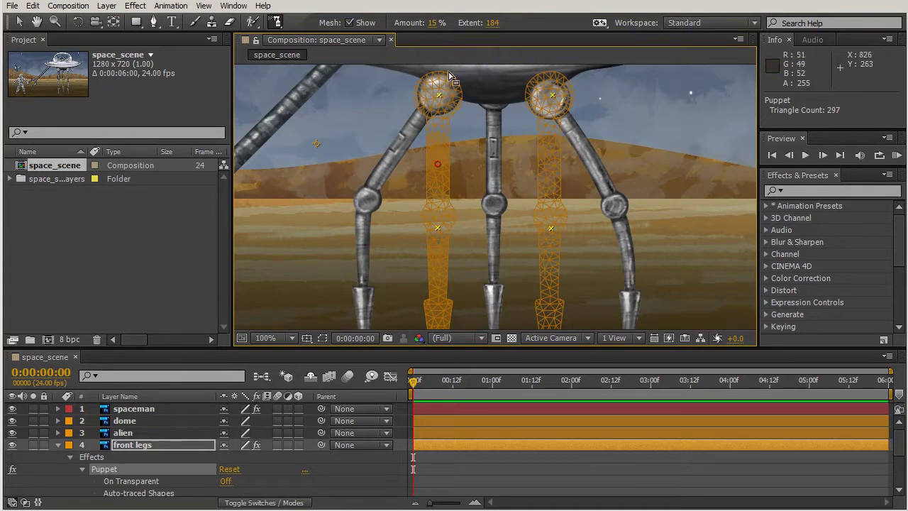
Step: Scrub the starch Amount up, then back down to 15%
click(434, 22)
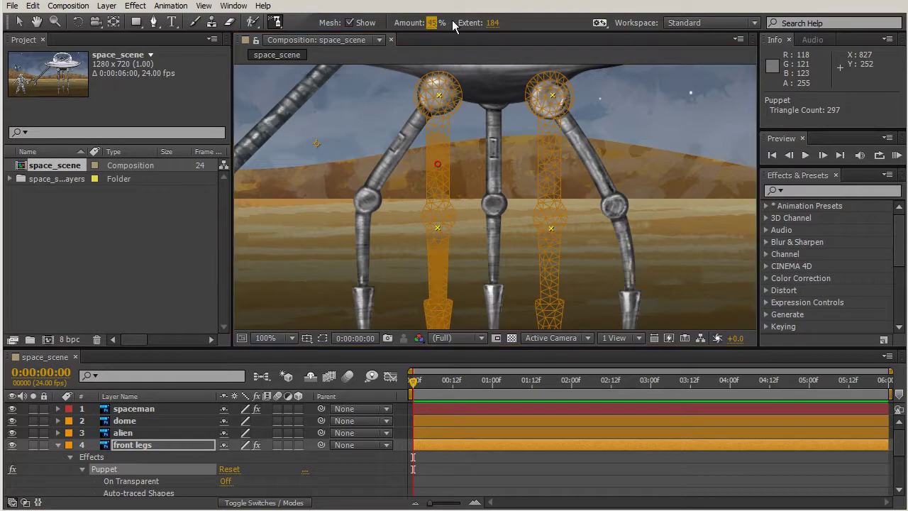
drag(434, 30, 474, 22)
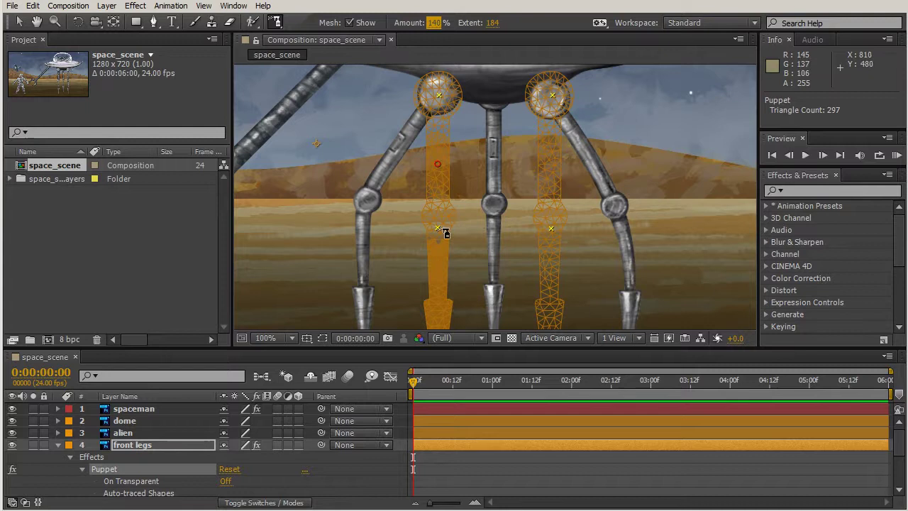
mouse_move(437, 22)
mouse_down()
mouse_move(405, 29)
mouse_move(435, 27)
mouse_up()
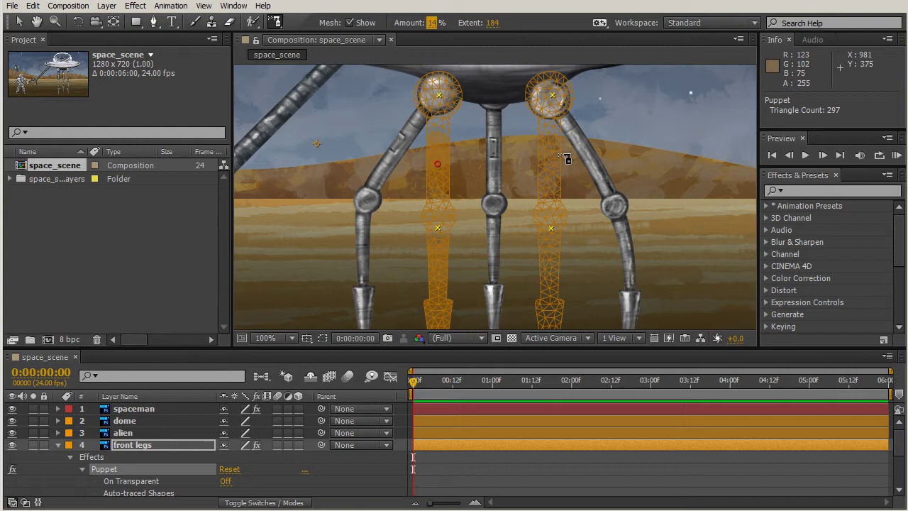
Step: Add starch pins at the right leg's bottom and on the upper right leg
drag(529, 210, 497, 174)
key(ctrl+z)
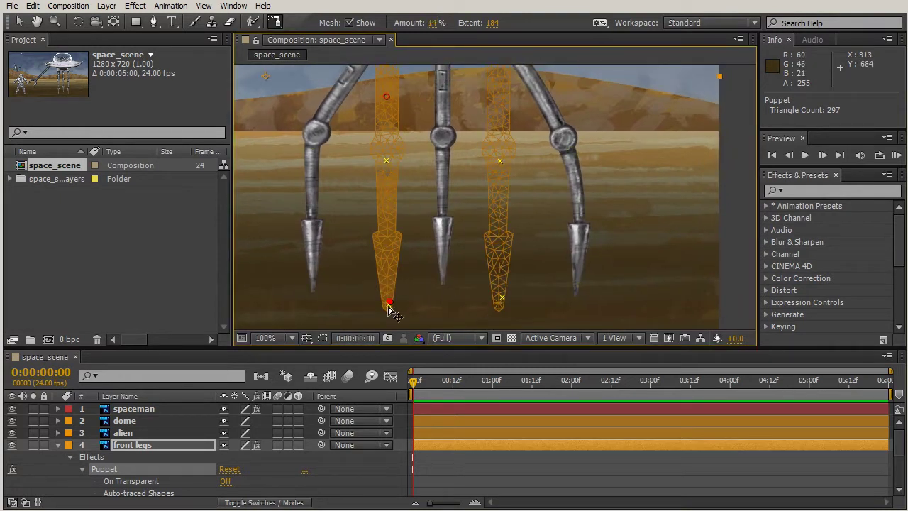
click(390, 305)
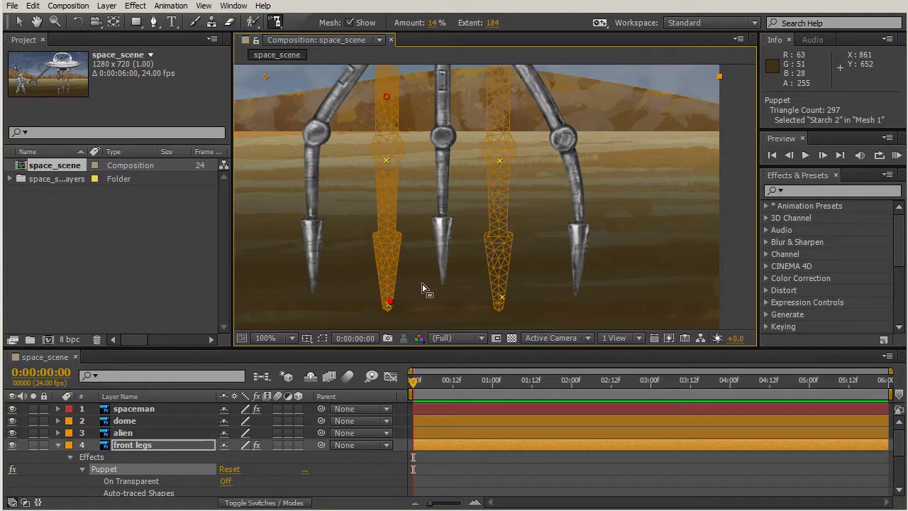
click(497, 299)
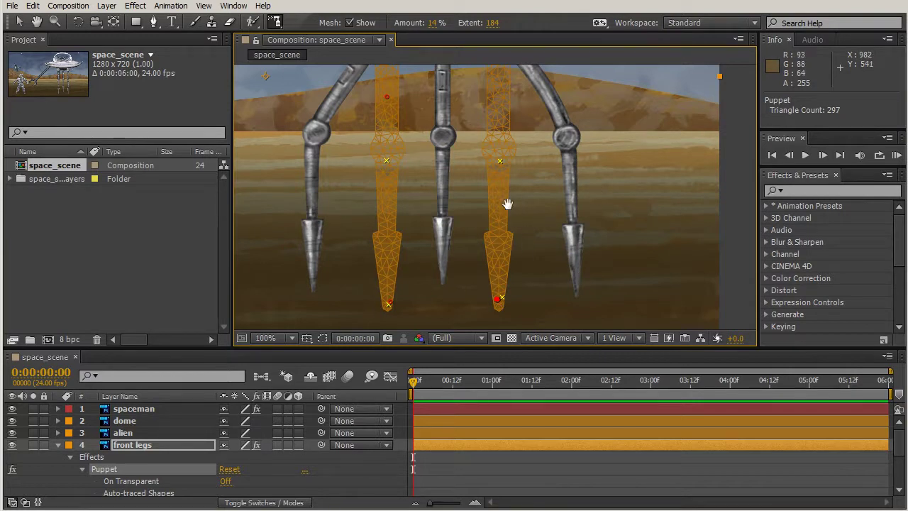
drag(506, 203, 516, 267)
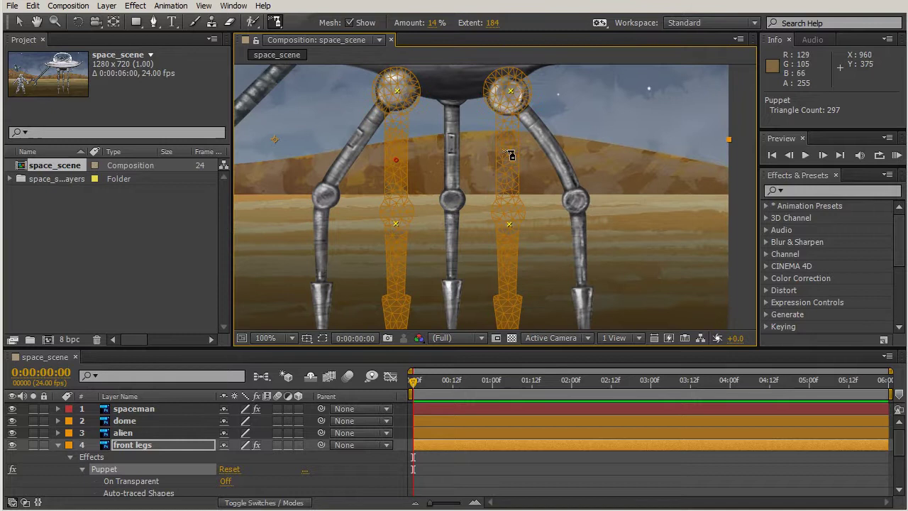
click(509, 156)
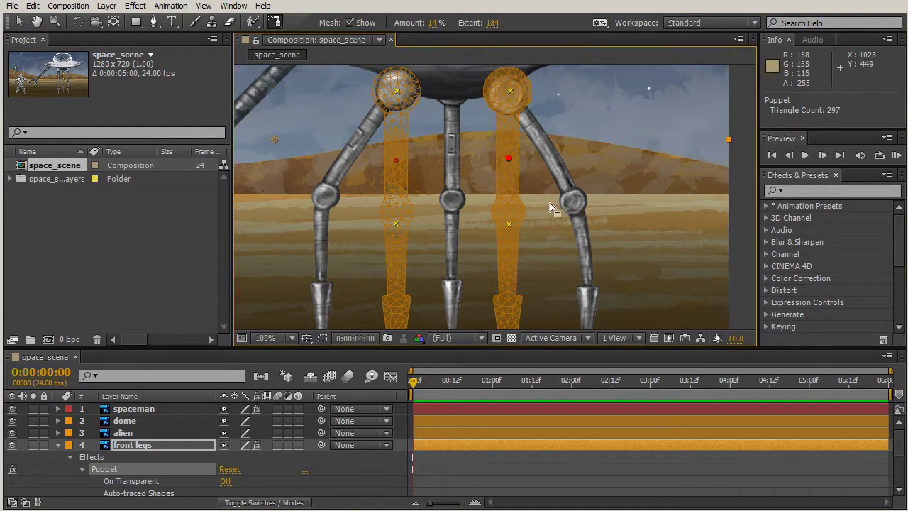
Step: Scrub the starch Extent down from 184 to 51
click(493, 23)
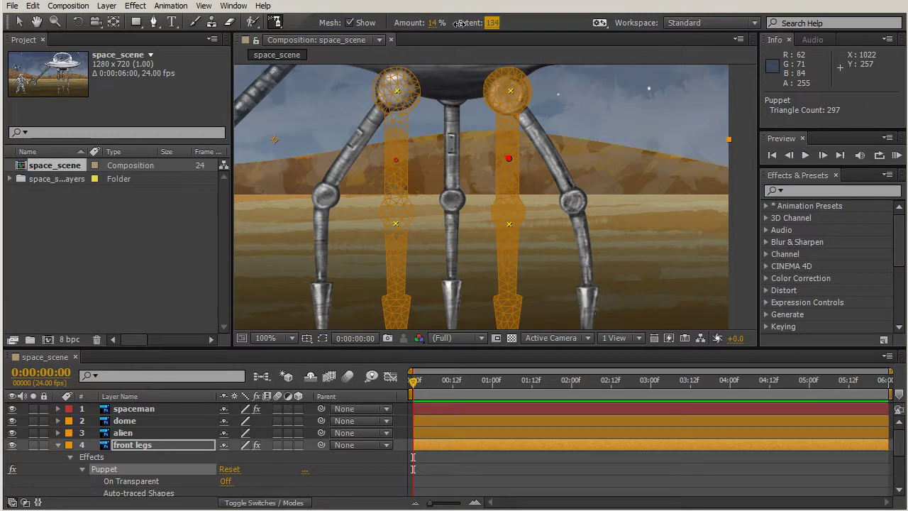
drag(494, 25, 458, 22)
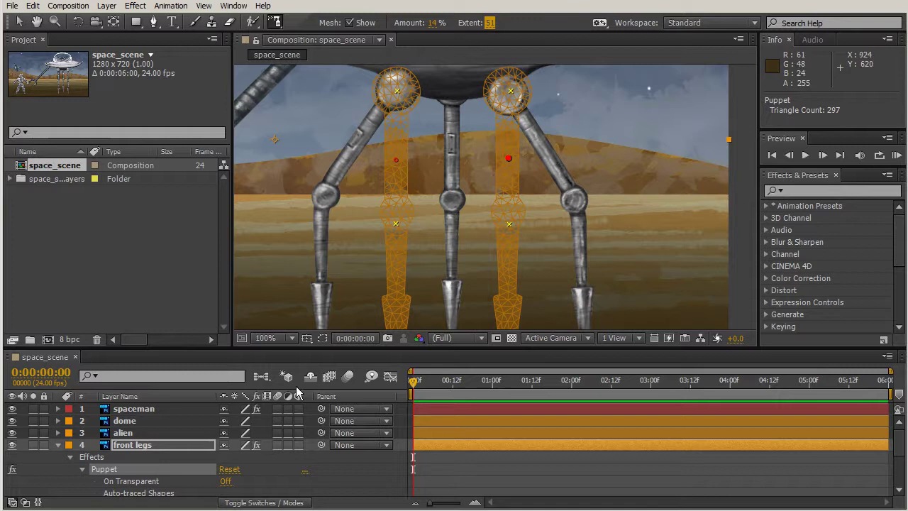
Step: Select the back leg layer and place puppet pins at its knee, top and foot
click(57, 446)
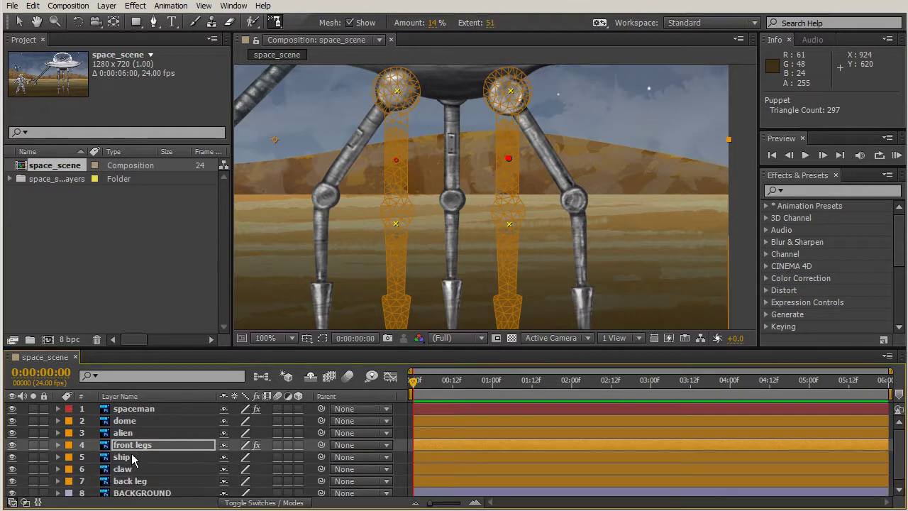
scroll(138, 461, down, 1)
click(137, 479)
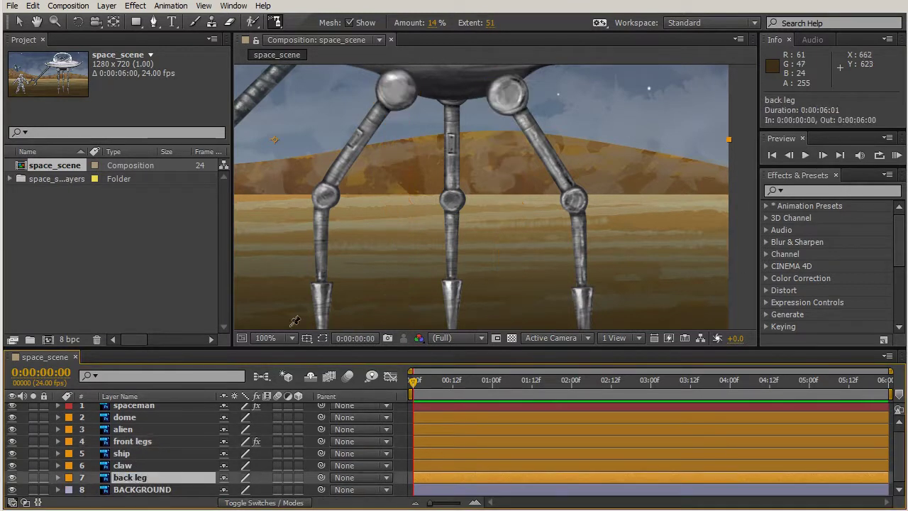
click(277, 24)
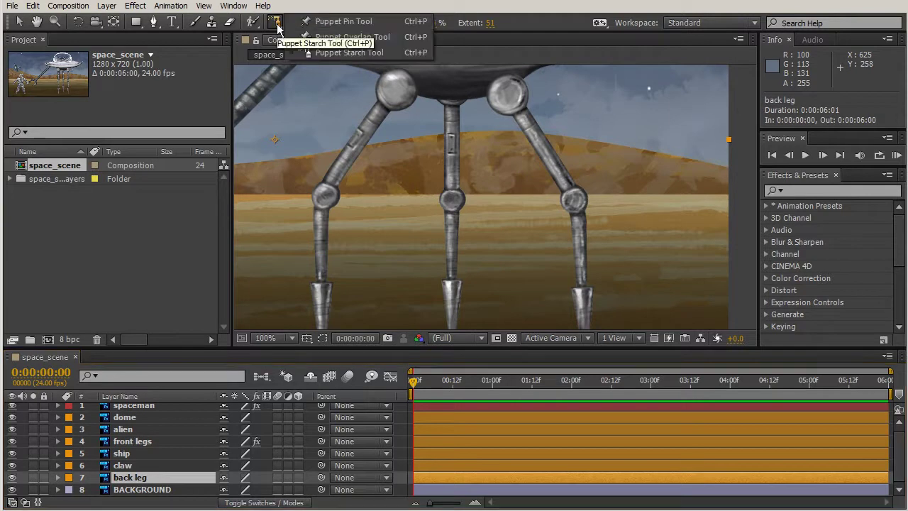
click(343, 21)
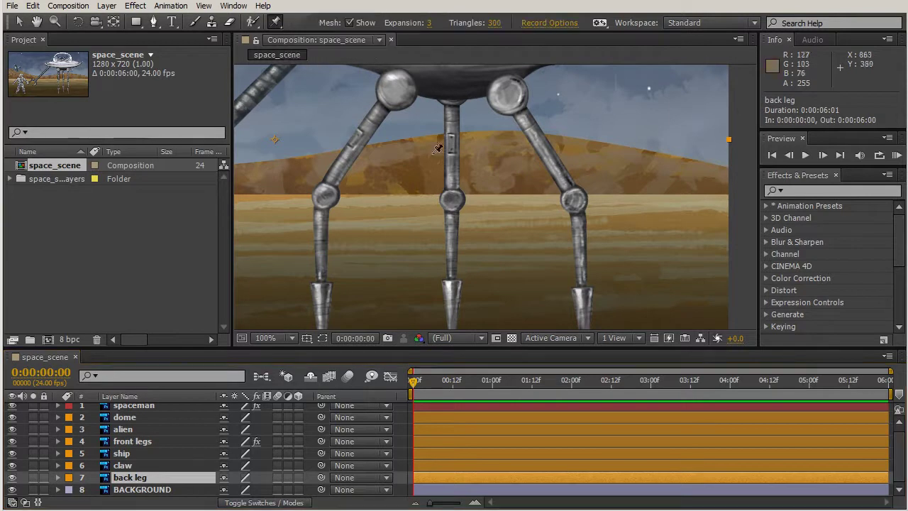
click(451, 211)
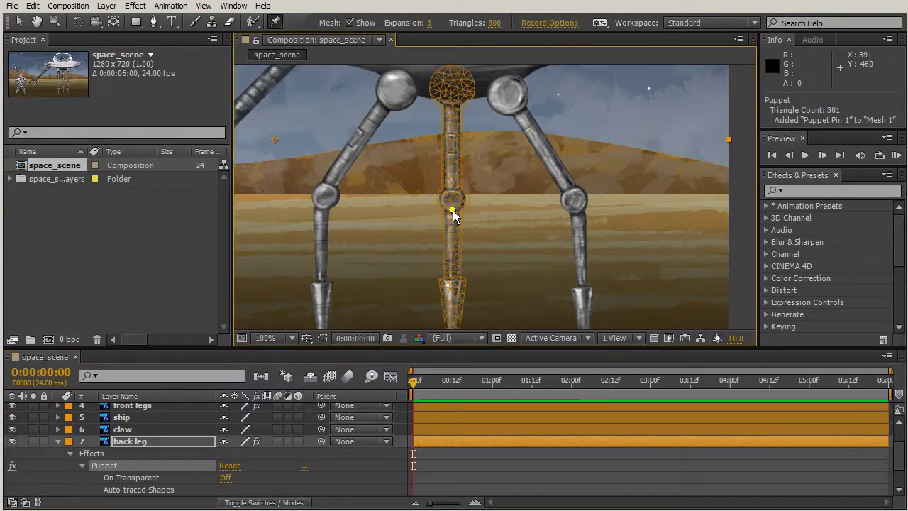
click(451, 85)
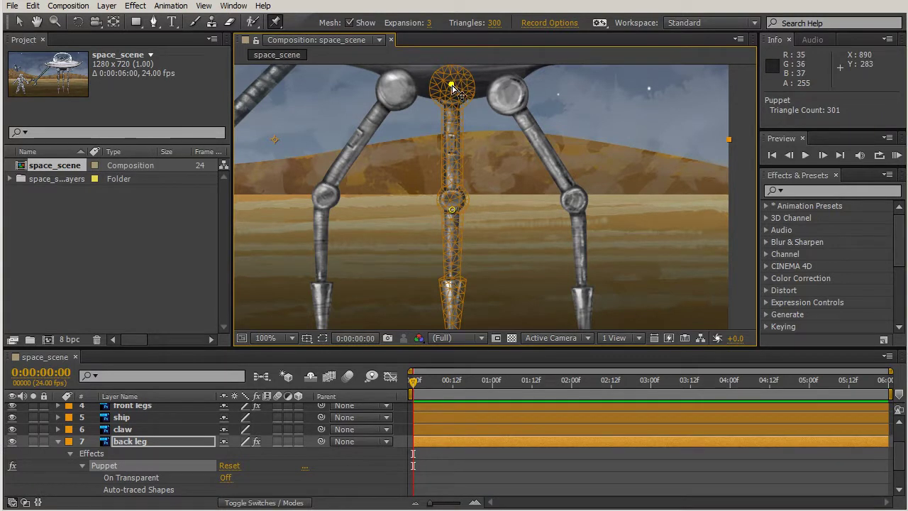
key(comma)
click(474, 270)
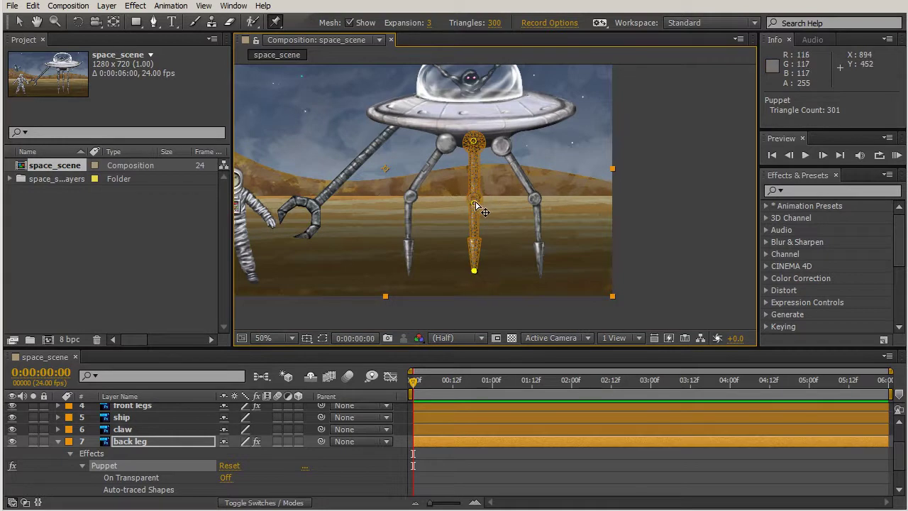
Step: Drag the knee and foot pins so the back leg bends slightly at the knee
drag(473, 203, 487, 201)
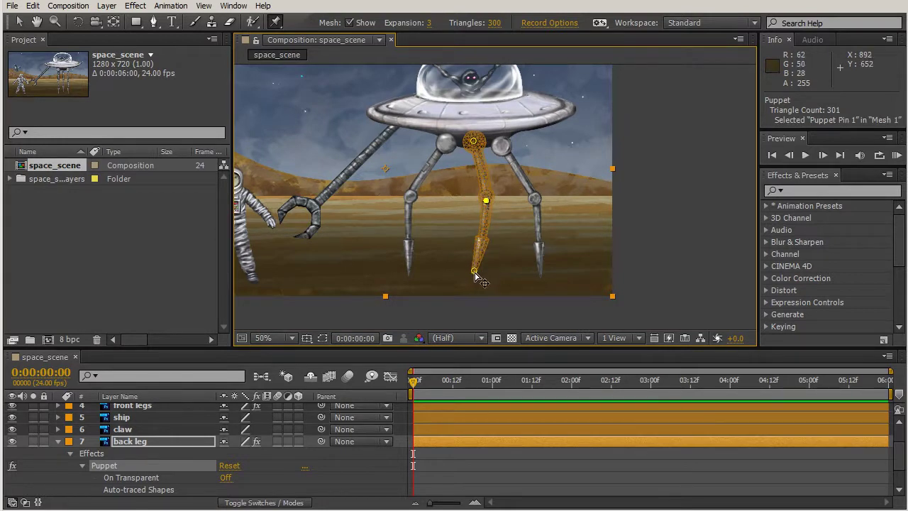
drag(475, 273, 488, 264)
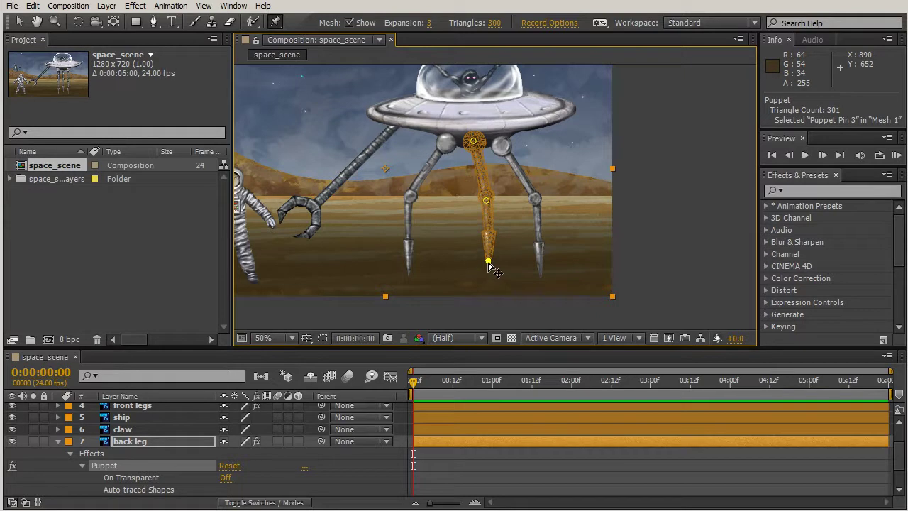
drag(486, 203, 488, 199)
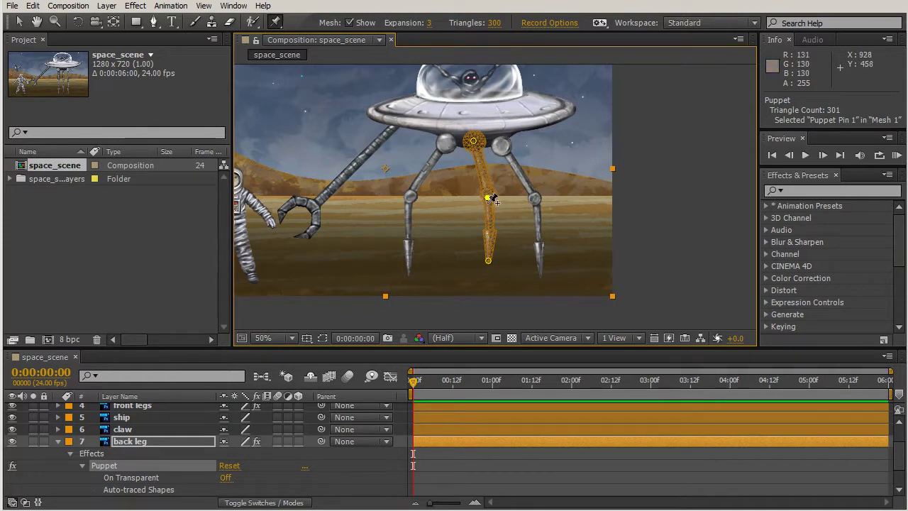
key(slash)
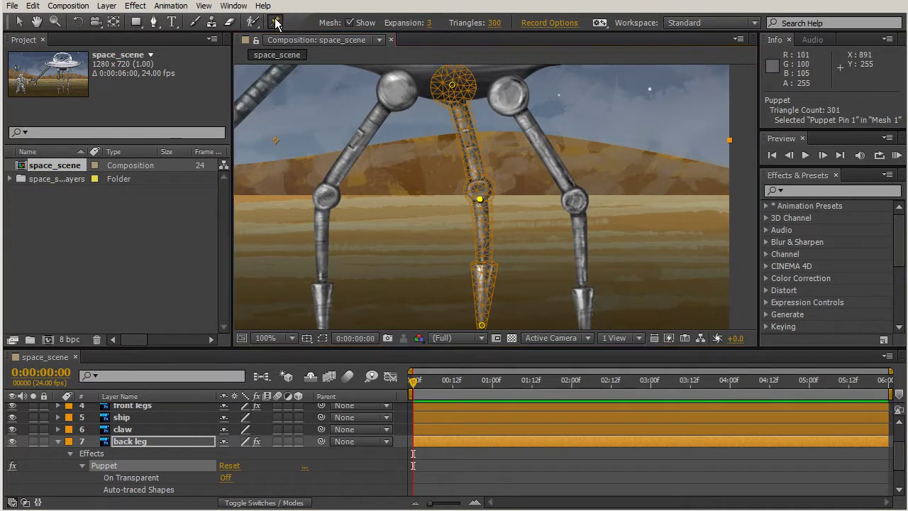
Step: Add Puppet Starch pins on the back leg's upper section and at its foot
drag(275, 21, 330, 55)
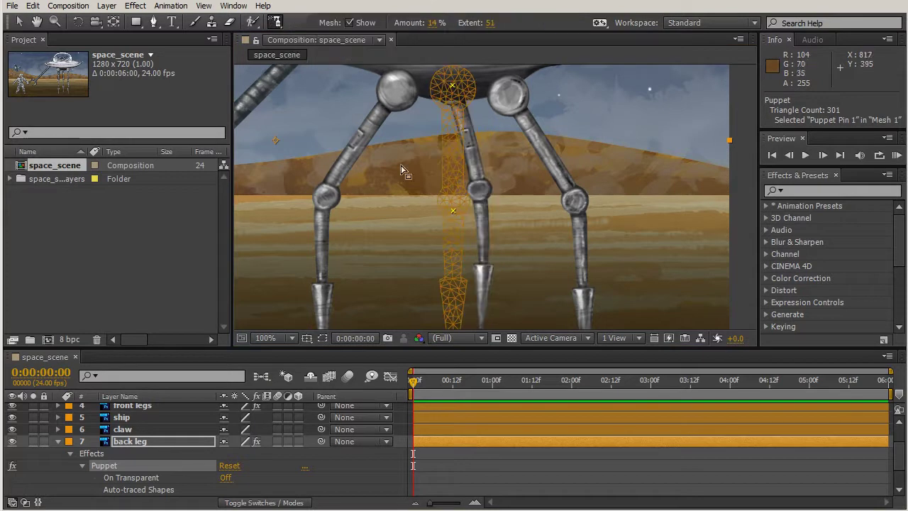
click(452, 150)
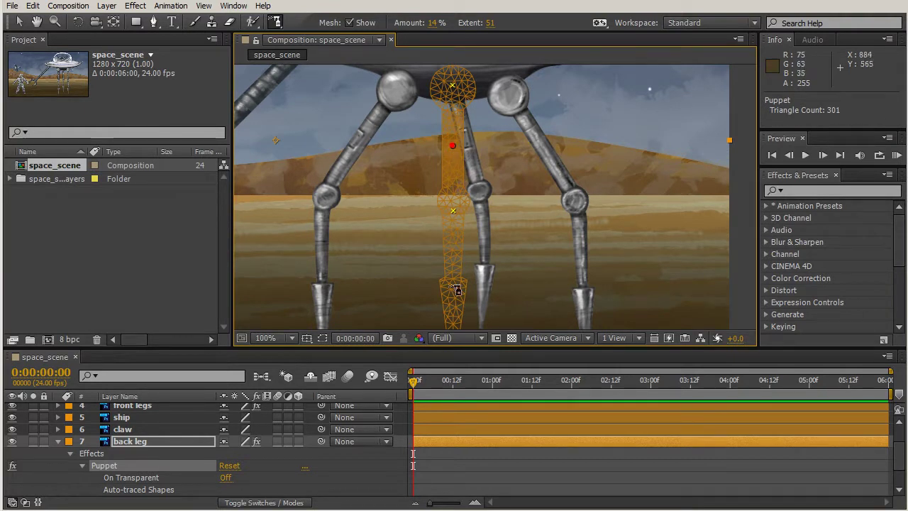
key(comma)
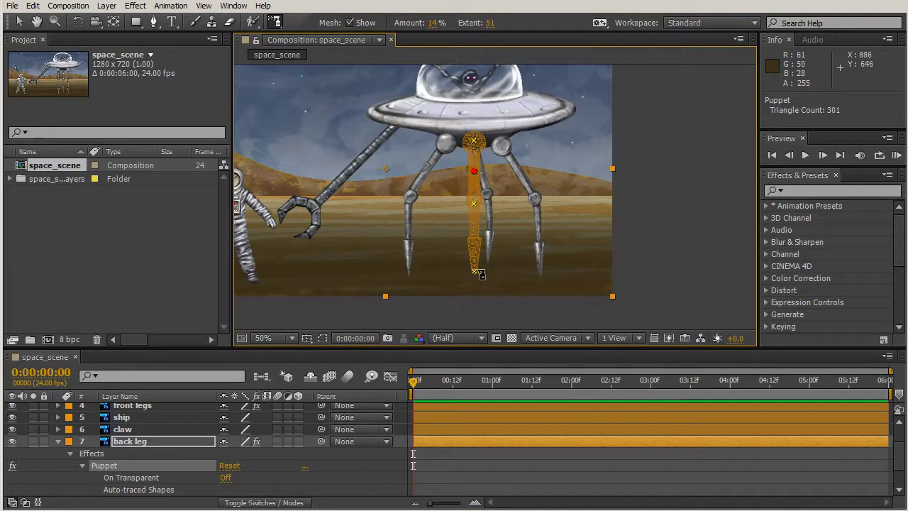
click(472, 269)
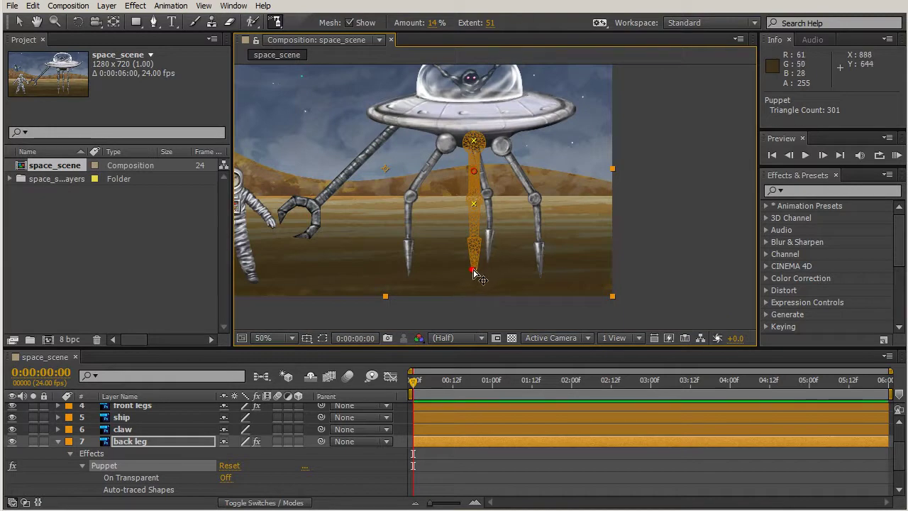
Step: Widen the foot starch pin's Extent to 77
click(473, 271)
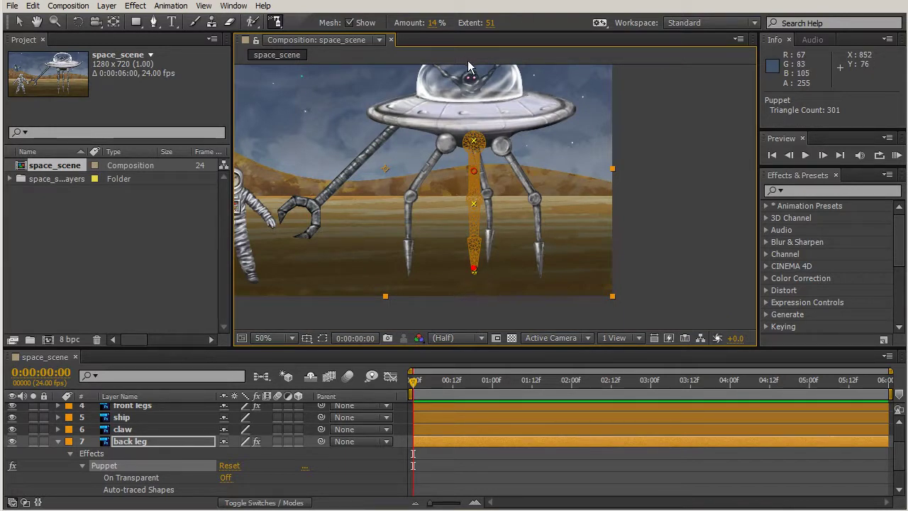
drag(495, 28, 514, 29)
scroll(500, 192, up, 2)
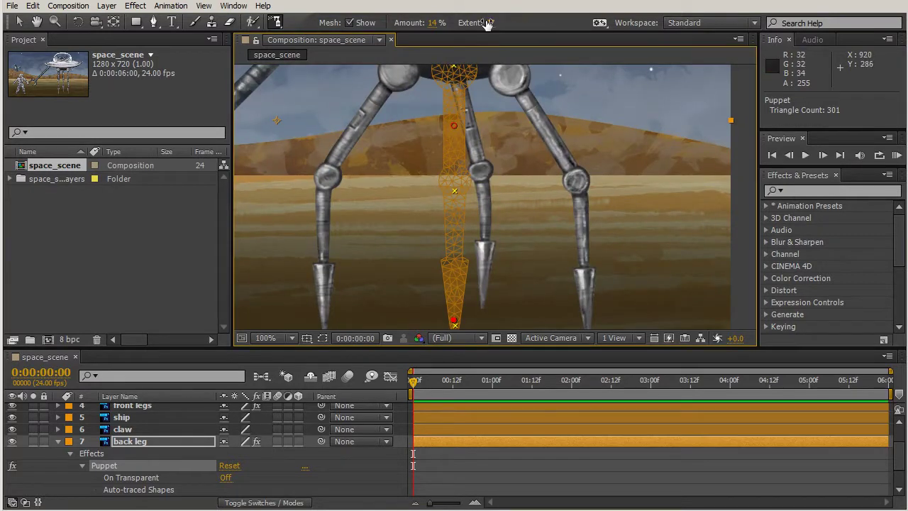
Step: Scrub the back leg's starch Extent up to 159, leaving Amount at 14%
drag(489, 23, 510, 22)
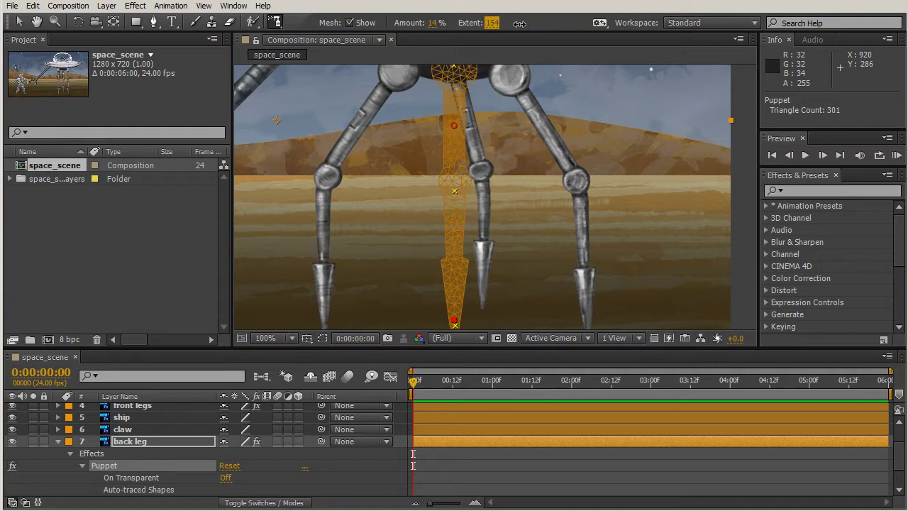
mouse_move(520, 24)
mouse_down()
mouse_move(532, 25)
mouse_move(500, 24)
mouse_move(515, 26)
mouse_up()
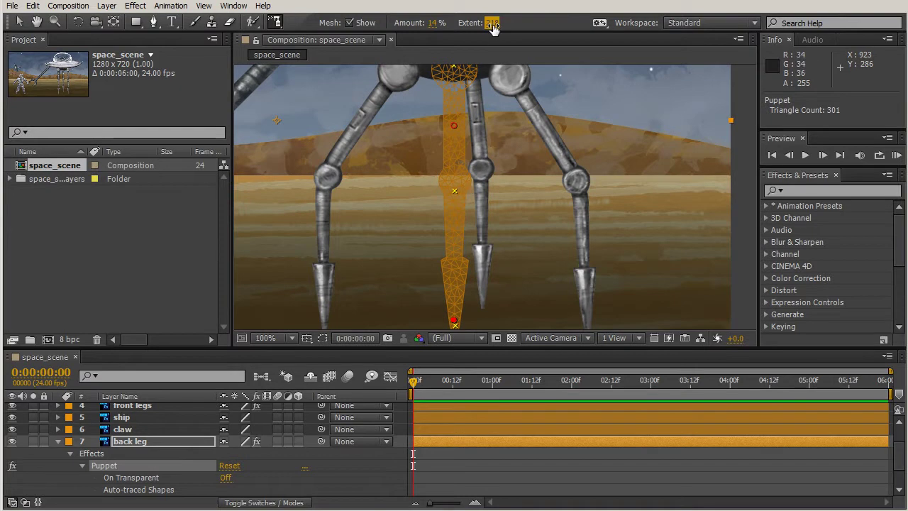
drag(493, 28, 495, 27)
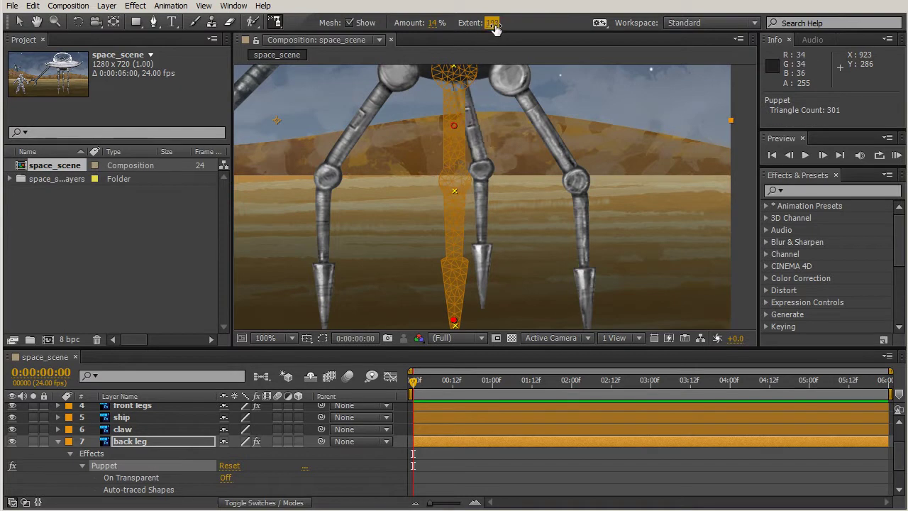
drag(481, 24, 486, 27)
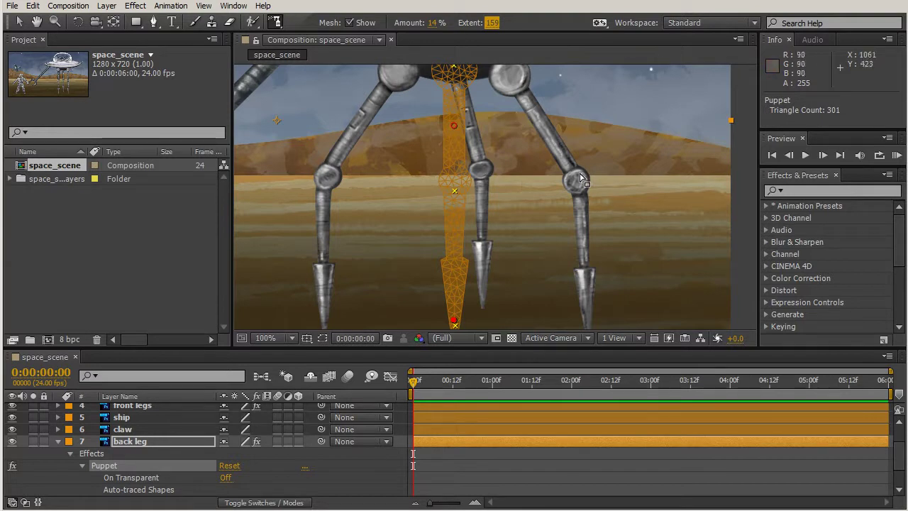
scroll(567, 238, up, 3)
scroll(624, 220, down, 1)
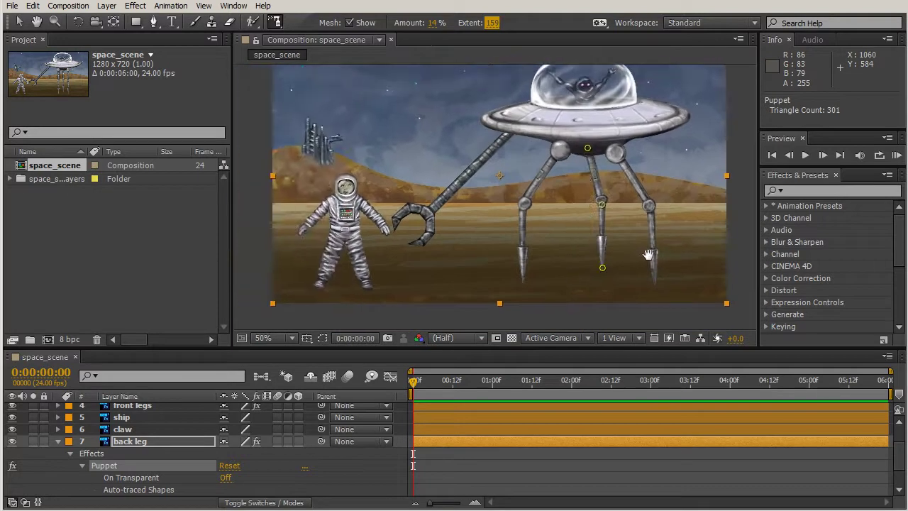